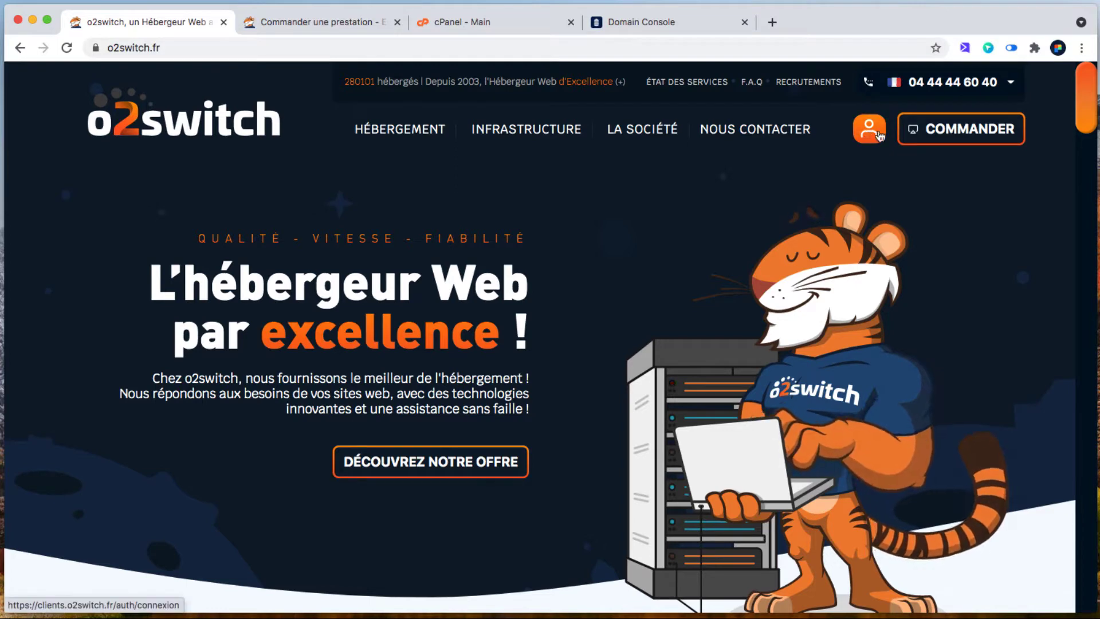
# Look over the hosting and domain offers on the o2switch order page, and close the o2switch homepage
pyautogui.click(285, 22)
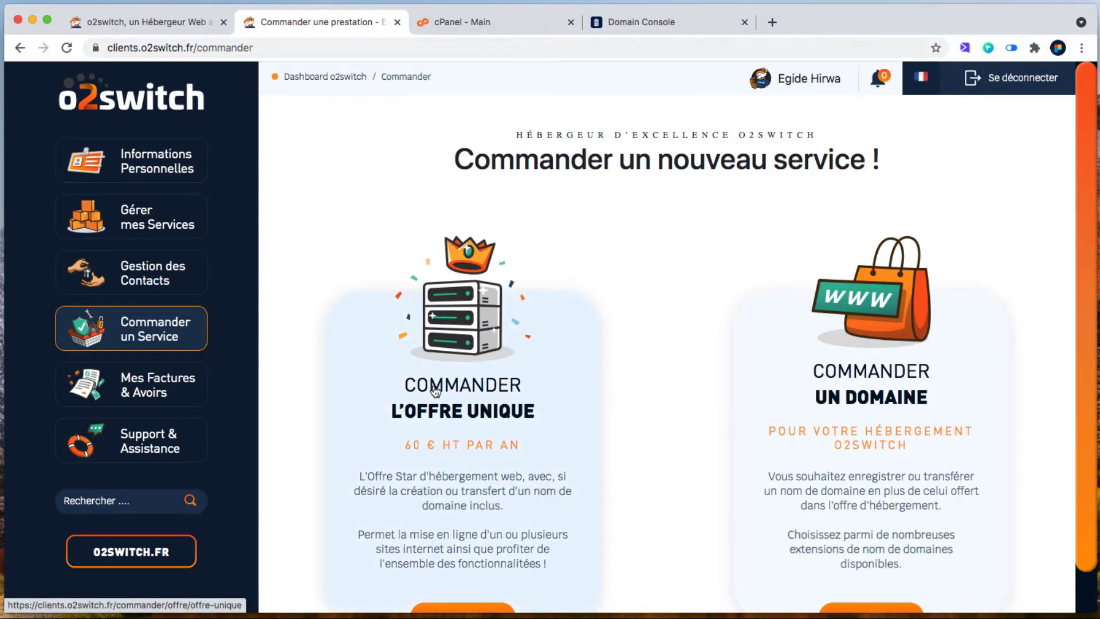
pyautogui.scroll(-2, 435, 391)
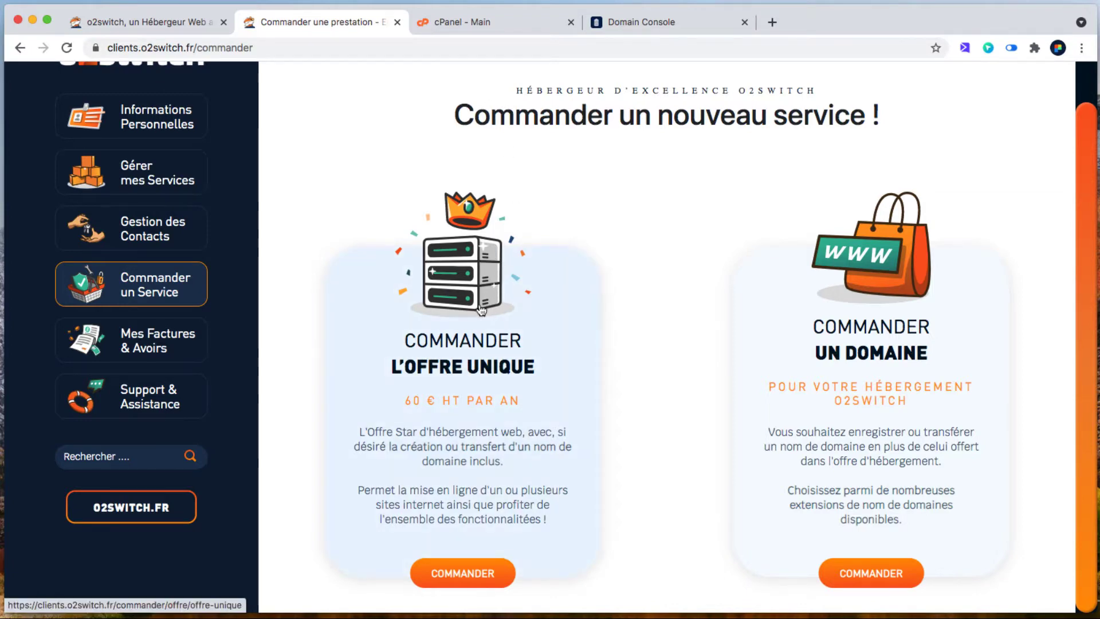
pyautogui.click(223, 22)
# Switch to the NameSilo domain console and open the nameserver settings of opxlp.site for editing
pyautogui.click(477, 30)
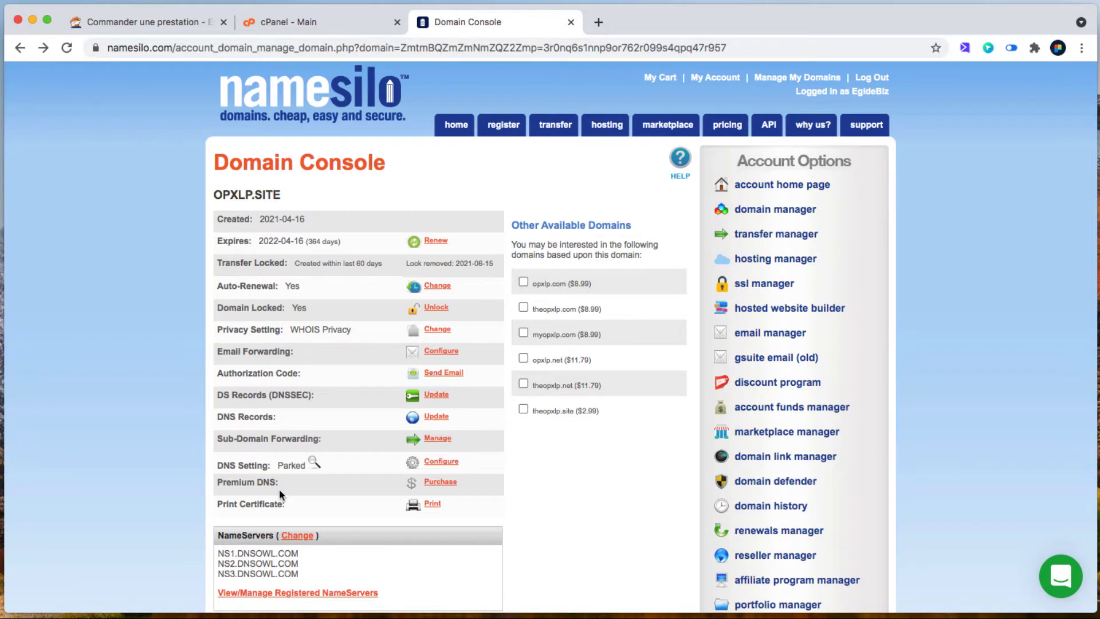
pyautogui.scroll(-1, 254, 527)
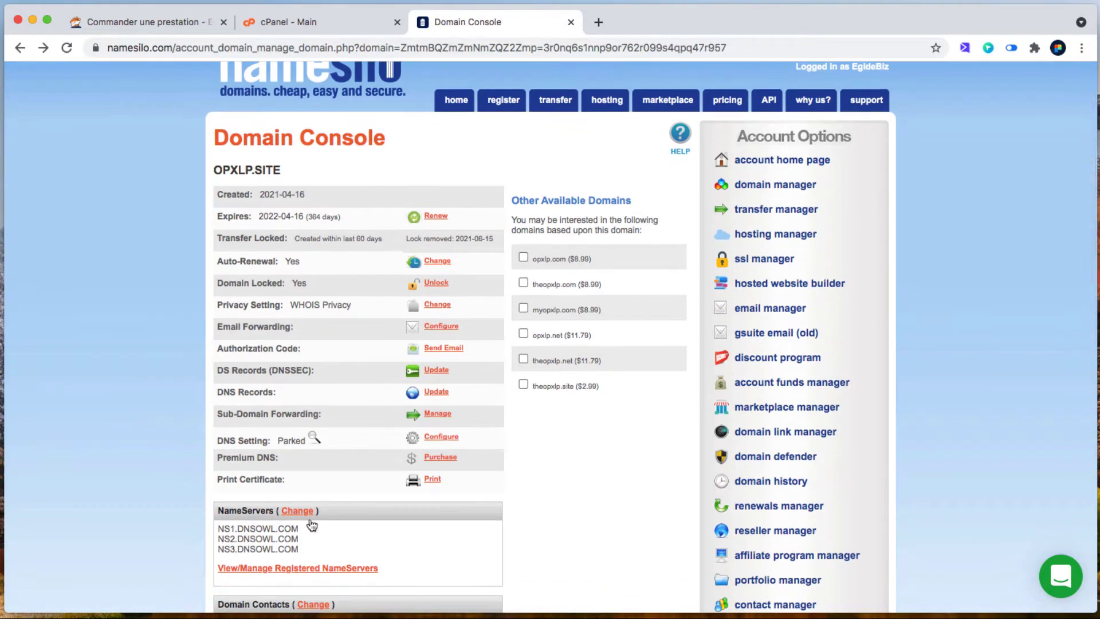
pyautogui.click(296, 512)
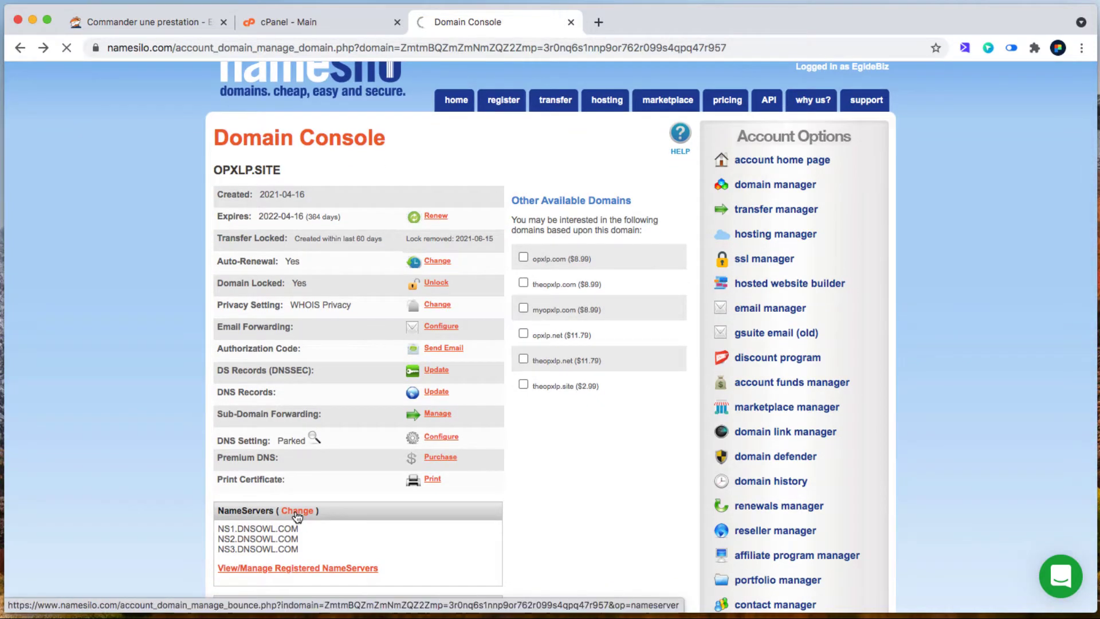
# Replace the opxlp.site nameservers with ns1.o2switch.net and ns2.o2switch.net, leave NameServer 3 empty, and submit the form
pyautogui.click(384, 438)
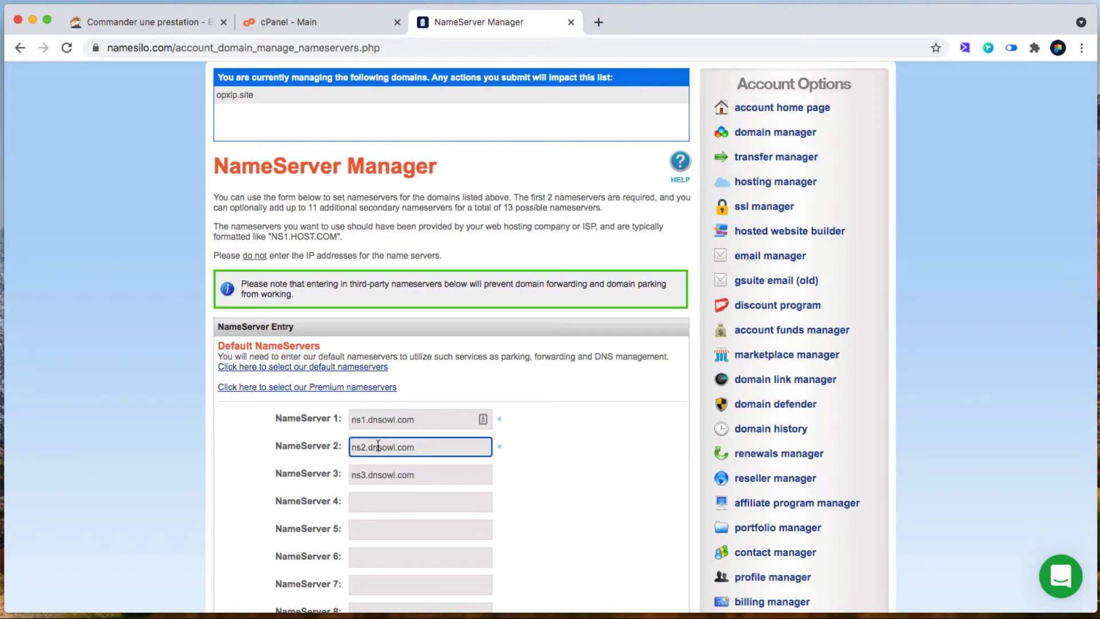
pyautogui.tripleClick(378, 445)
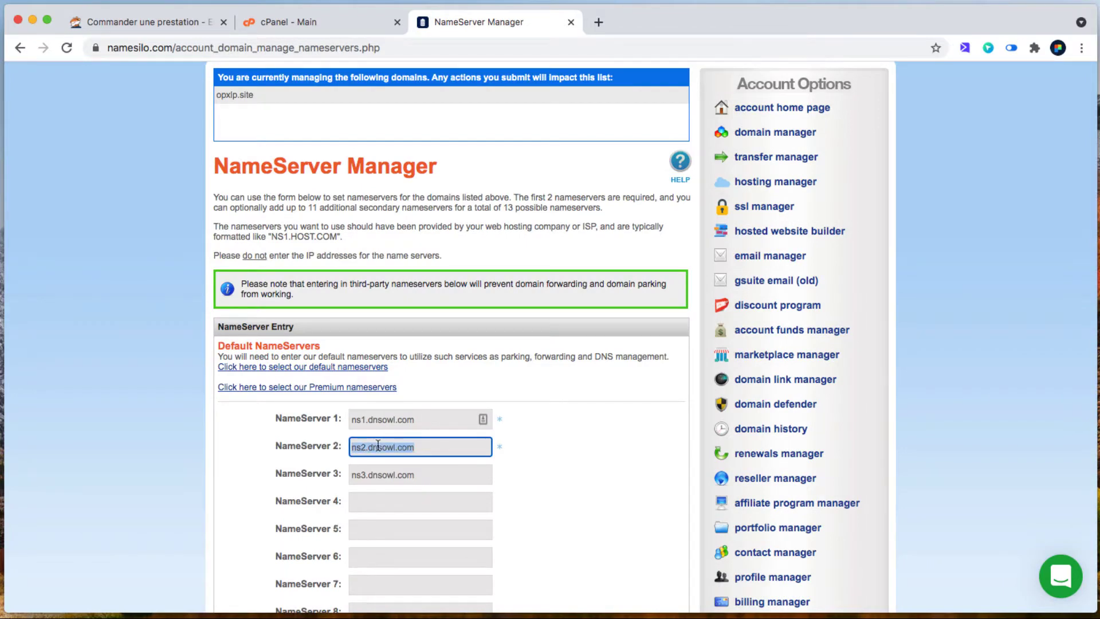
pyautogui.press('BackSpace')
pyautogui.press('Down')
pyautogui.press('Return')
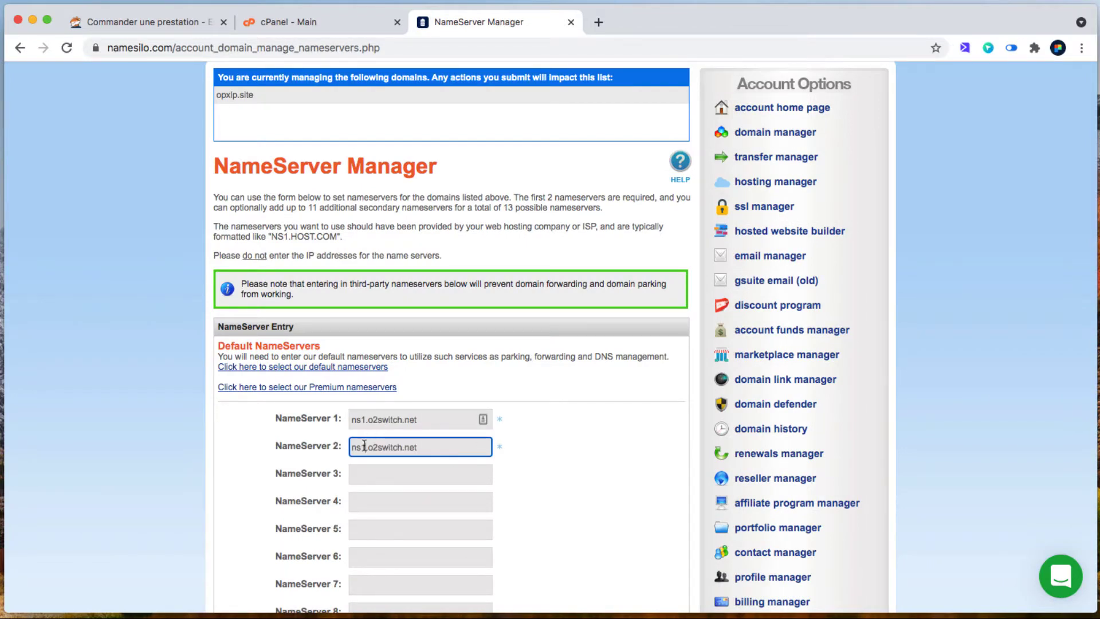
pyautogui.click(364, 446)
pyautogui.press('BackSpace')
pyautogui.write('2')
pyautogui.scroll(-1, 357, 476)
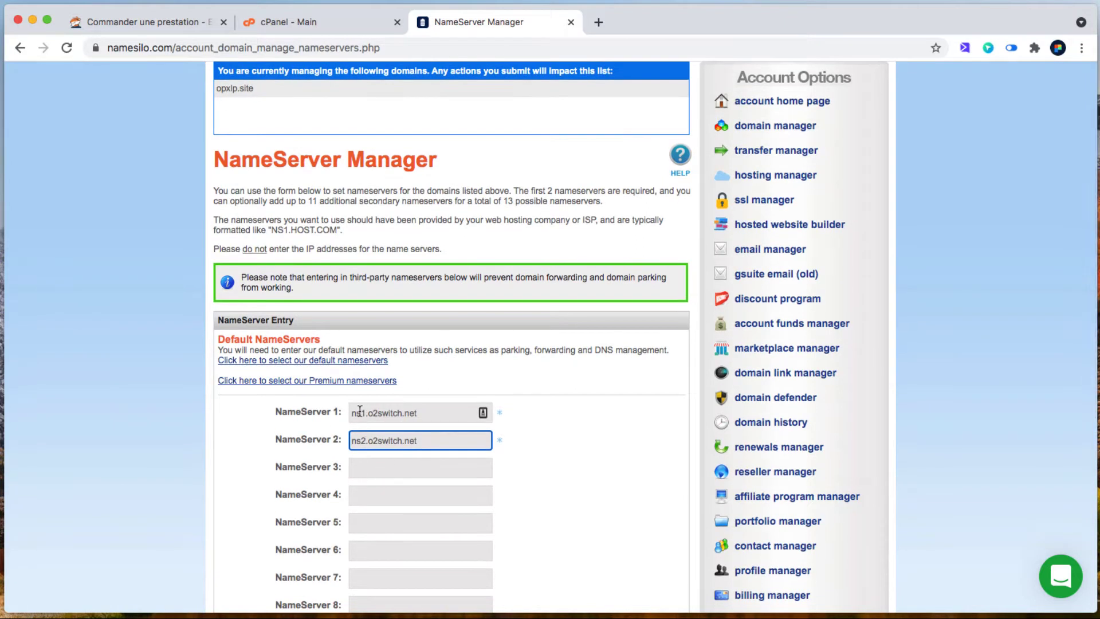
pyautogui.scroll(-6, 362, 449)
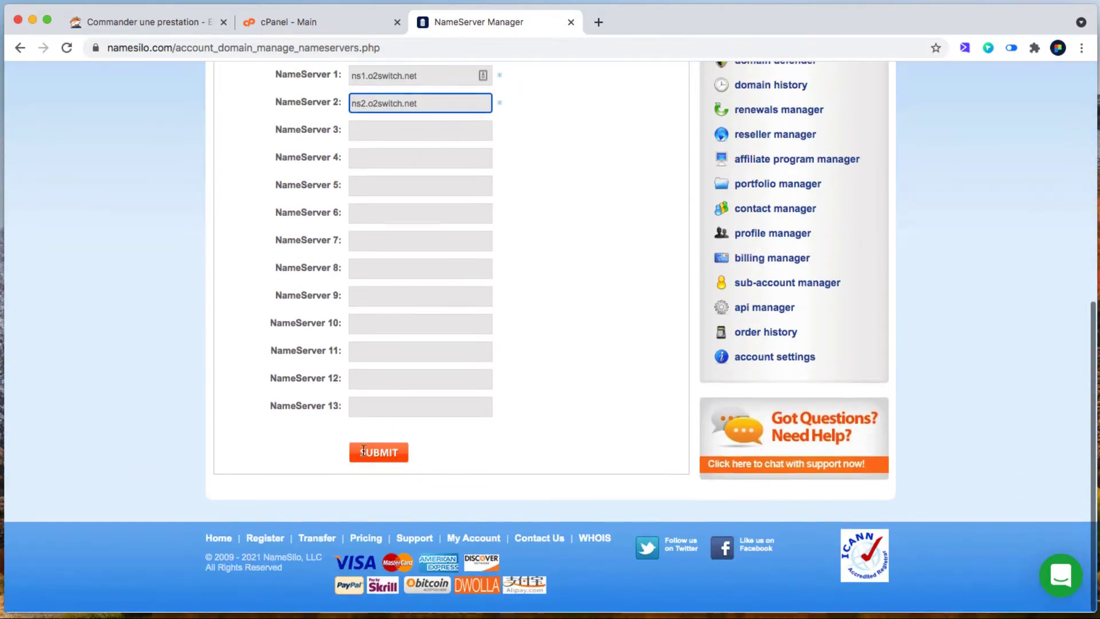
pyautogui.click(382, 454)
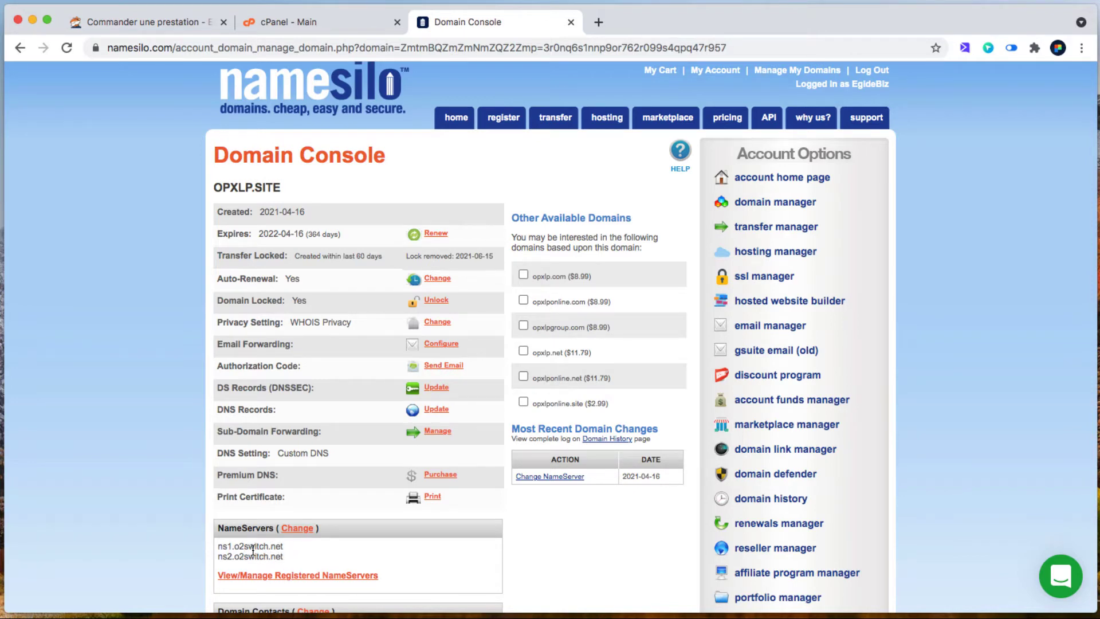
# Delete the www CNAME parking record and the _domainconnect TXT record from the DNS records of opxlp.site
pyautogui.click(437, 410)
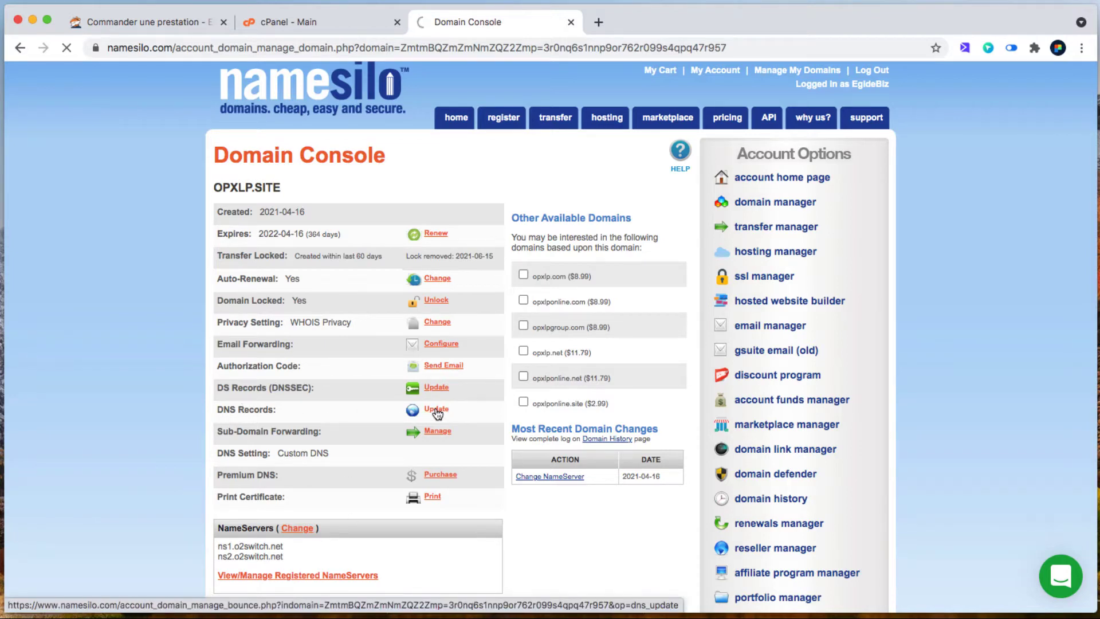
pyautogui.scroll(-4, 392, 404)
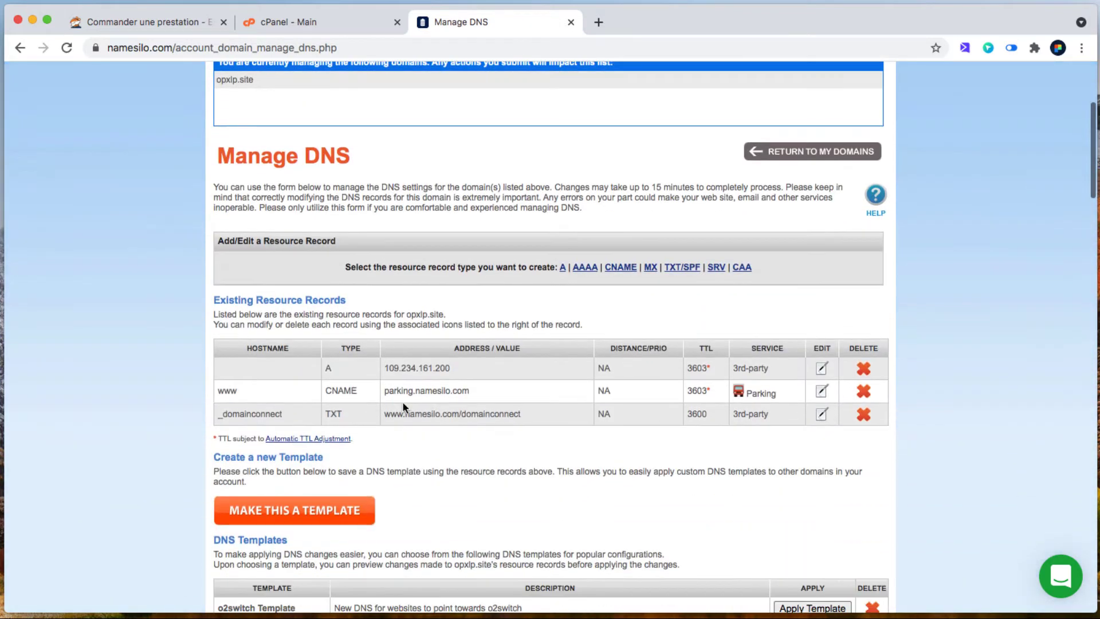
pyautogui.click(864, 414)
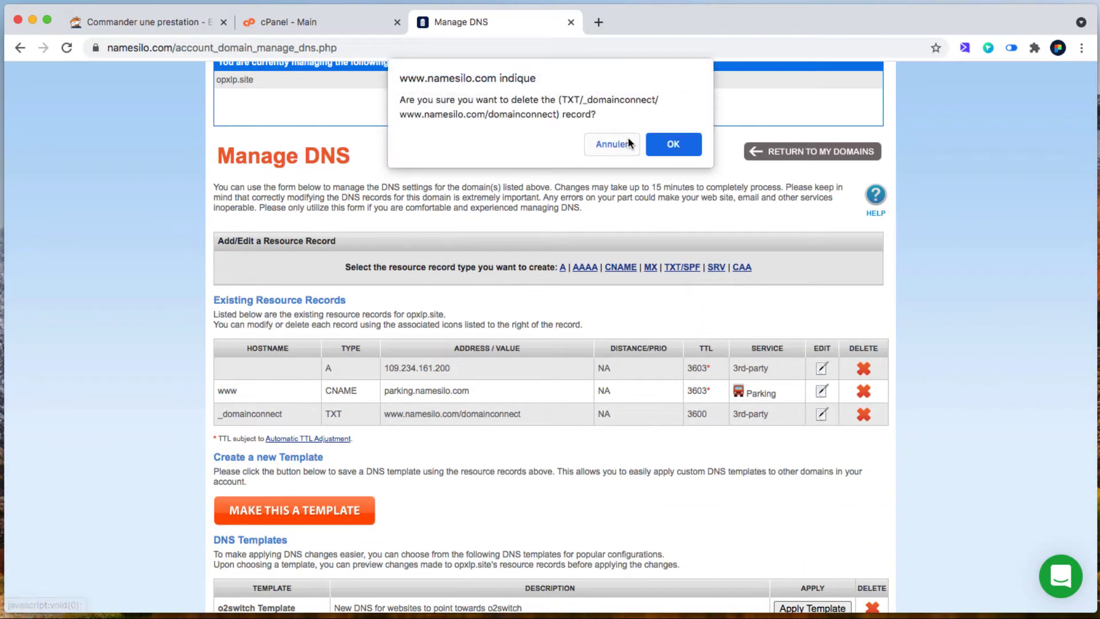
pyautogui.click(662, 147)
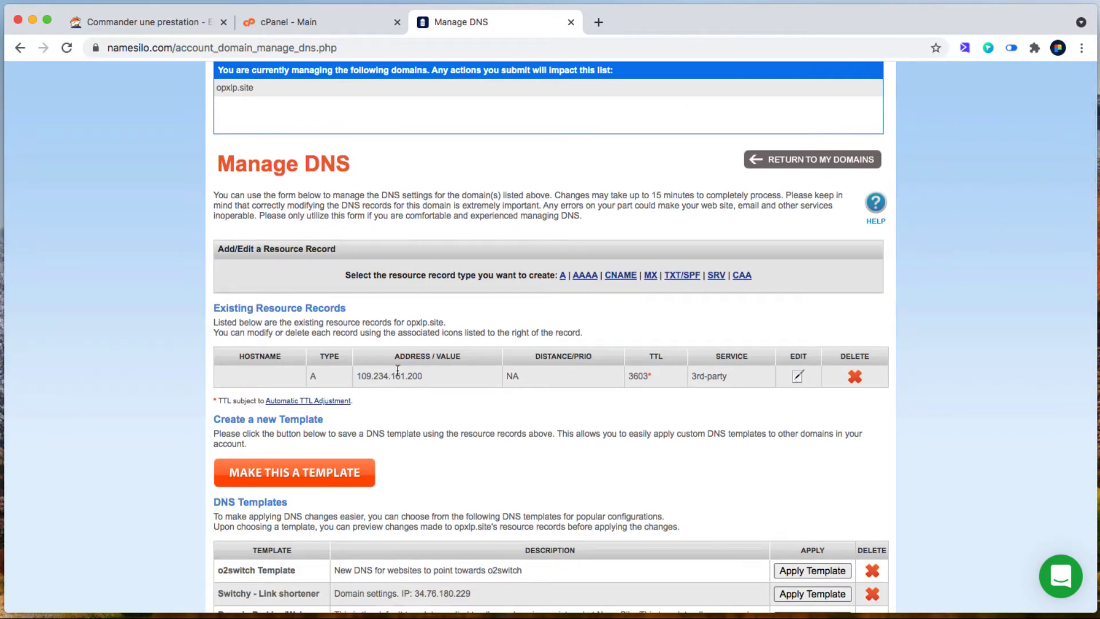
# Compare the IP address in the remaining A record of opxlp.site with the shared IP address given in cPanel
pyautogui.moveTo(358, 375); pyautogui.dragTo(411, 376)
pyautogui.doubleClick(410, 376)
pyautogui.click(440, 380)
pyautogui.scroll(5, 430, 429)
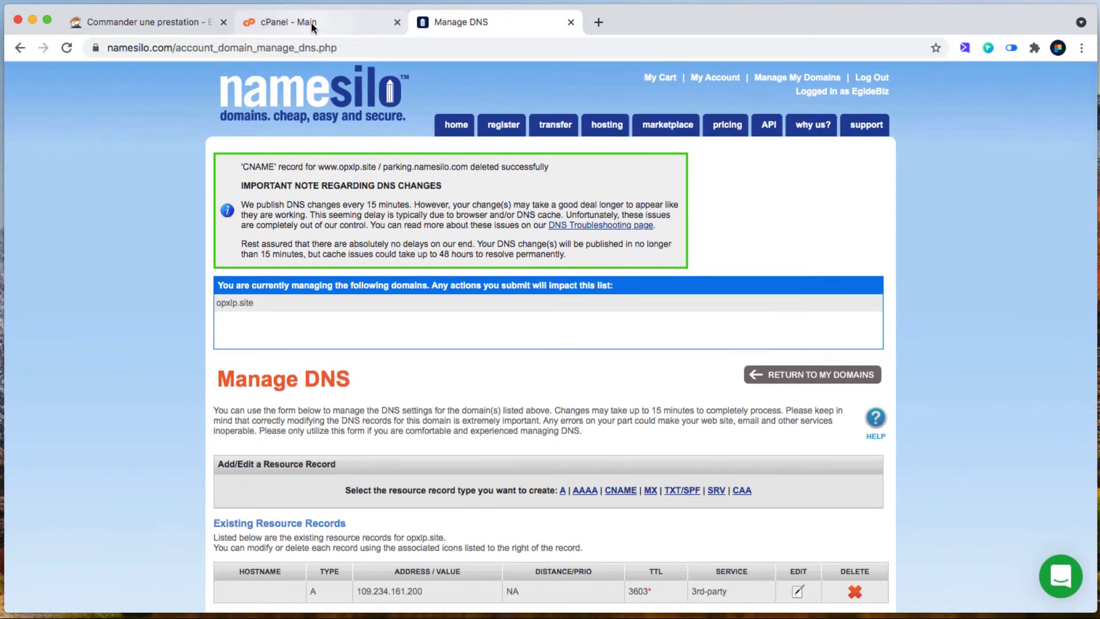
pyautogui.click(306, 23)
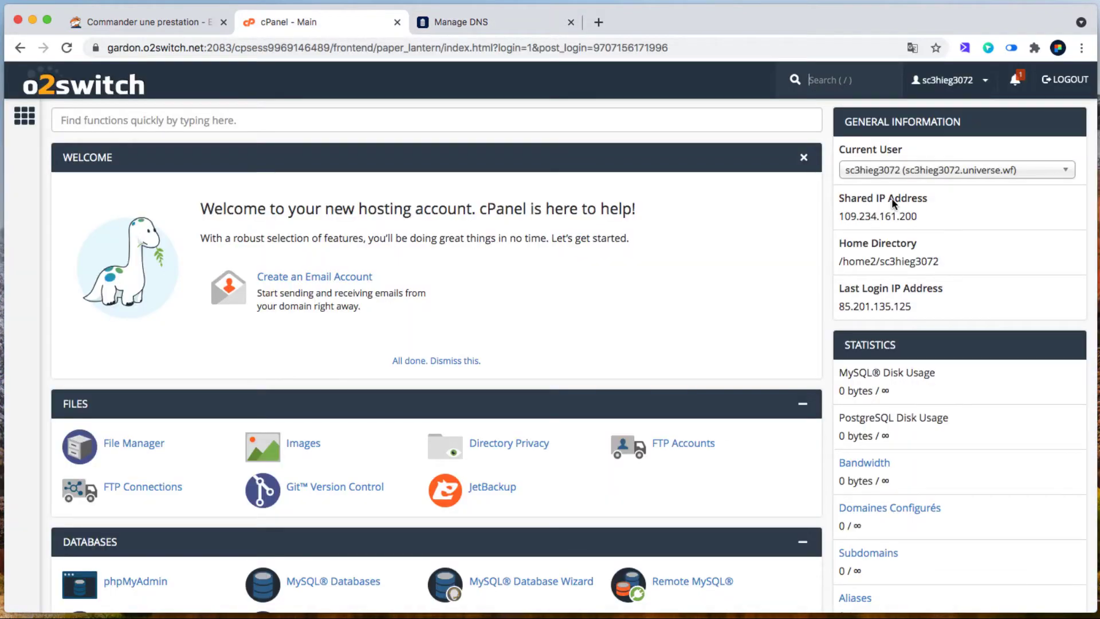
pyautogui.moveTo(927, 225); pyautogui.dragTo(836, 217)
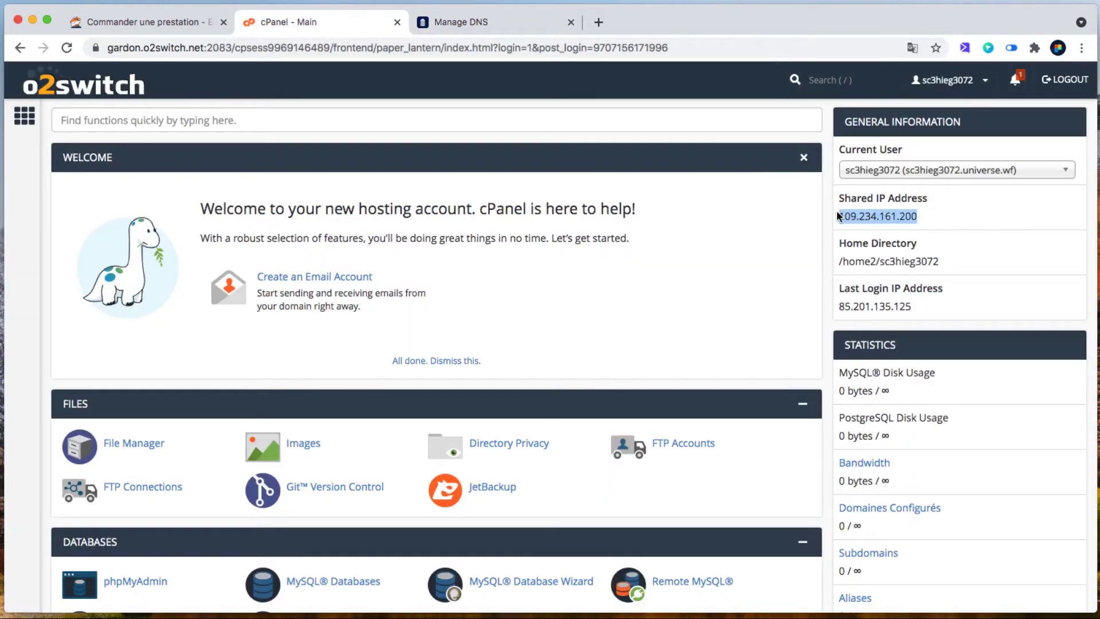
pyautogui.click(931, 223)
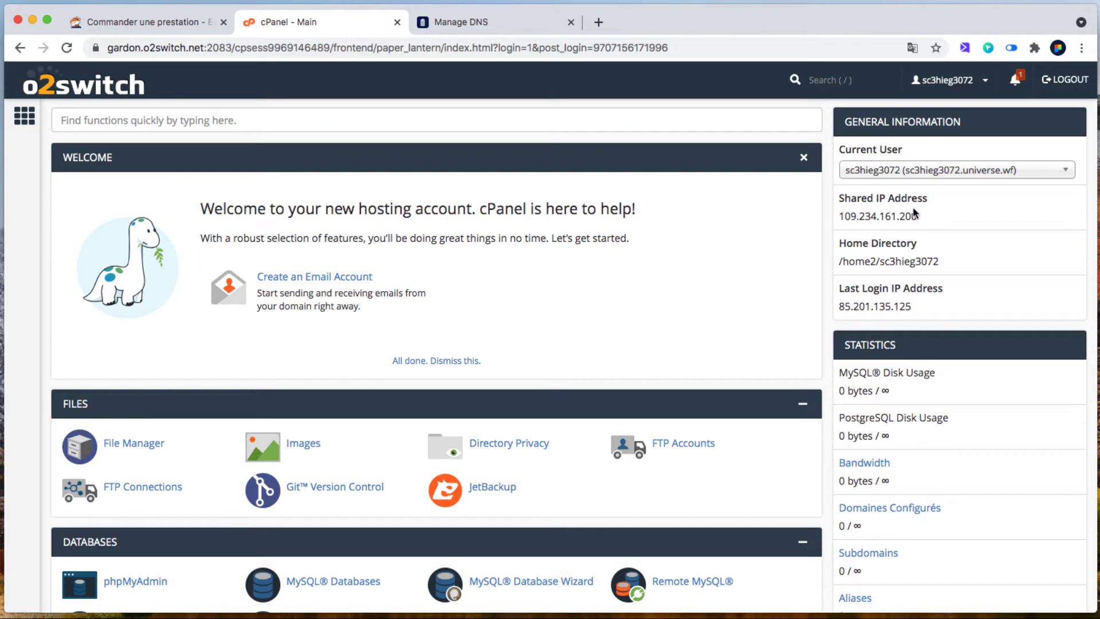
pyautogui.click(464, 22)
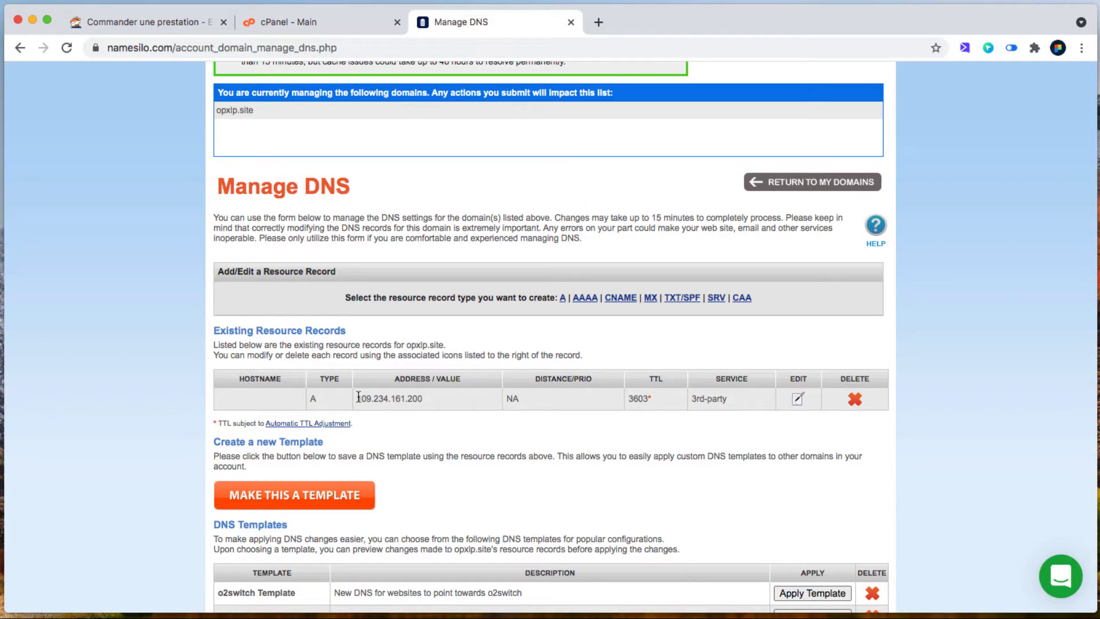
pyautogui.moveTo(358, 397); pyautogui.dragTo(432, 397)
pyautogui.click(432, 397)
# Switch to cPanel and change the account's interface language to French
pyautogui.click(338, 22)
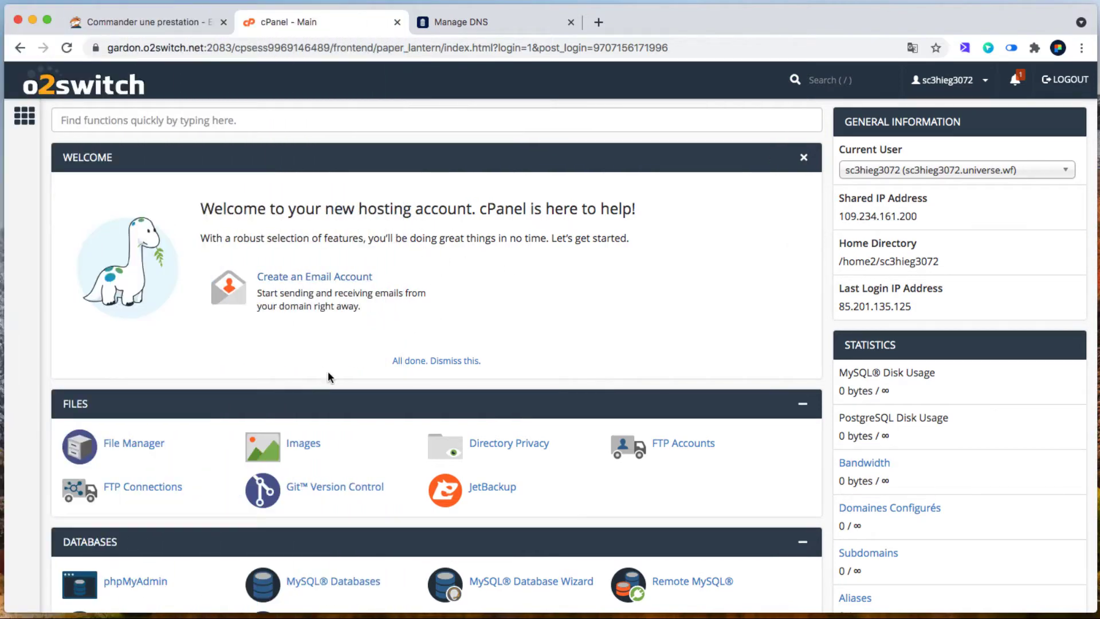
pyautogui.scroll(-20, 329, 375)
pyautogui.scroll(-8, 329, 378)
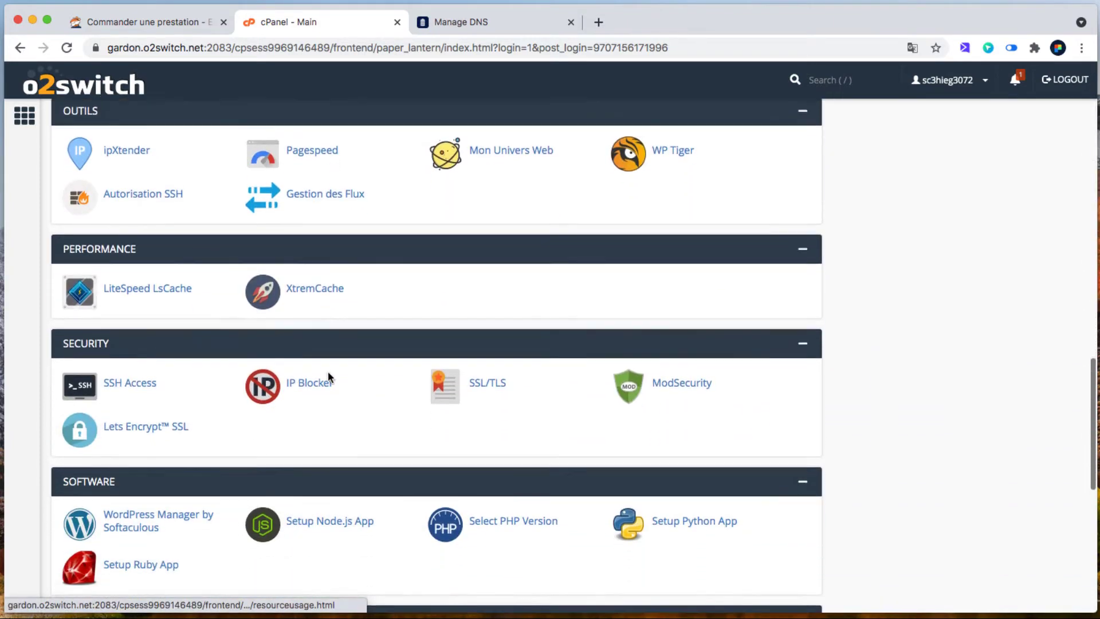
pyautogui.scroll(-3, 328, 376)
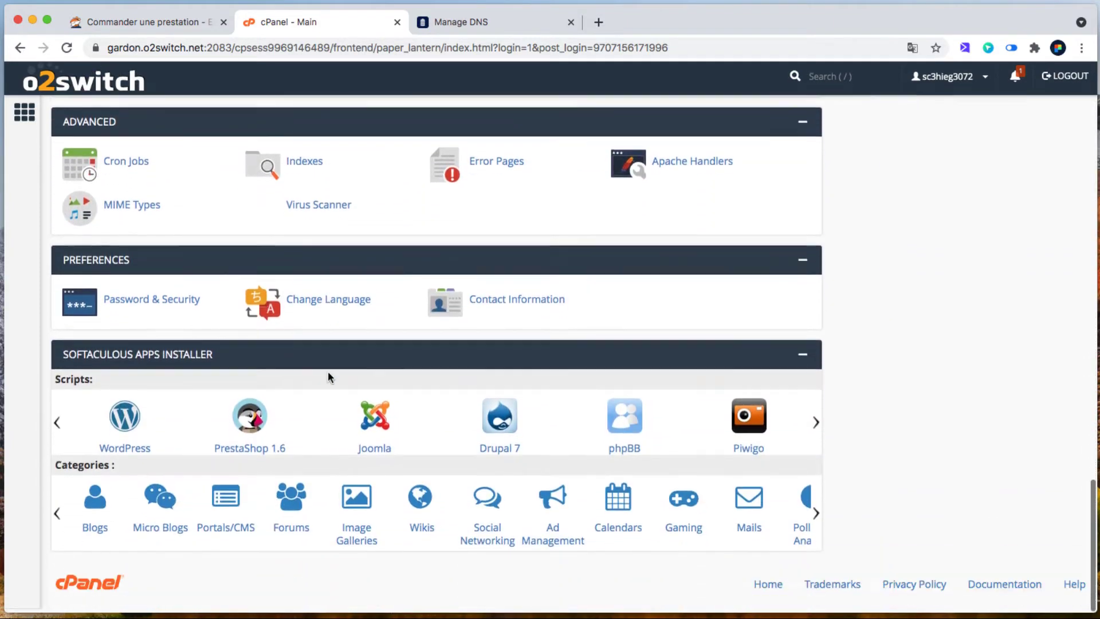
pyautogui.click(315, 306)
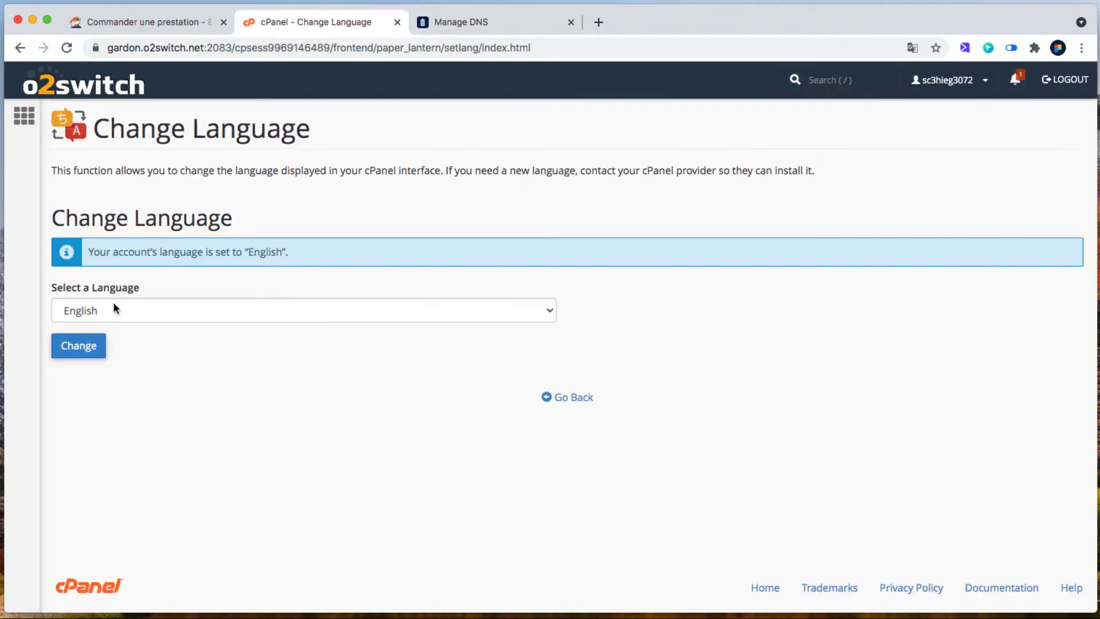
pyautogui.click(113, 303)
pyautogui.click(99, 393)
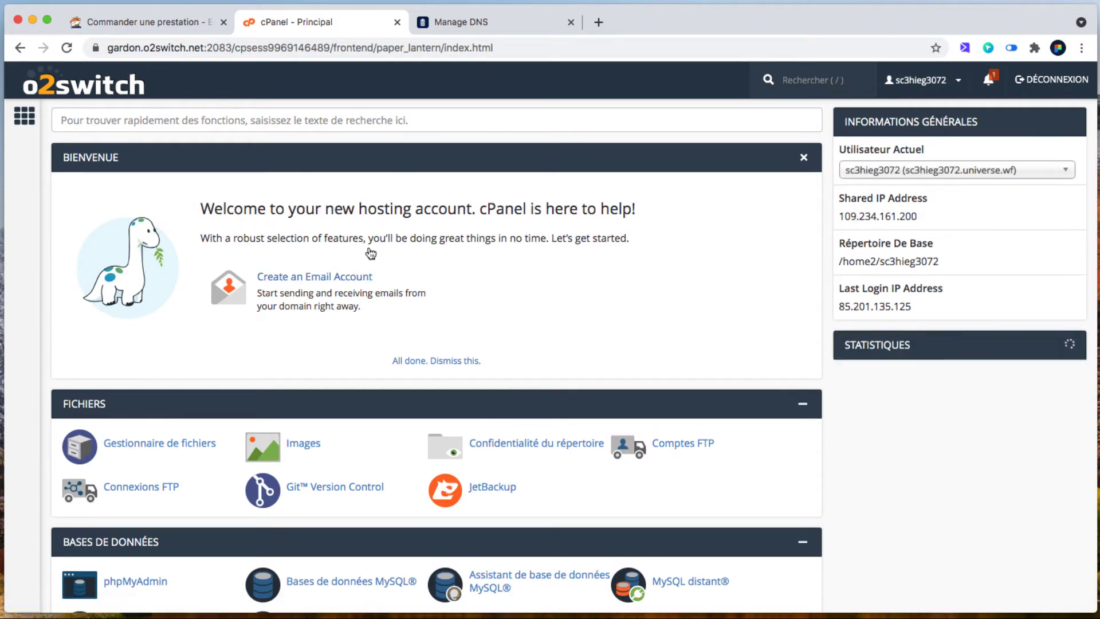
# Dismiss the cPanel welcome message and rearrange the home page sections so Domaines and Logiciel follow directly after Fichiers
pyautogui.click(445, 362)
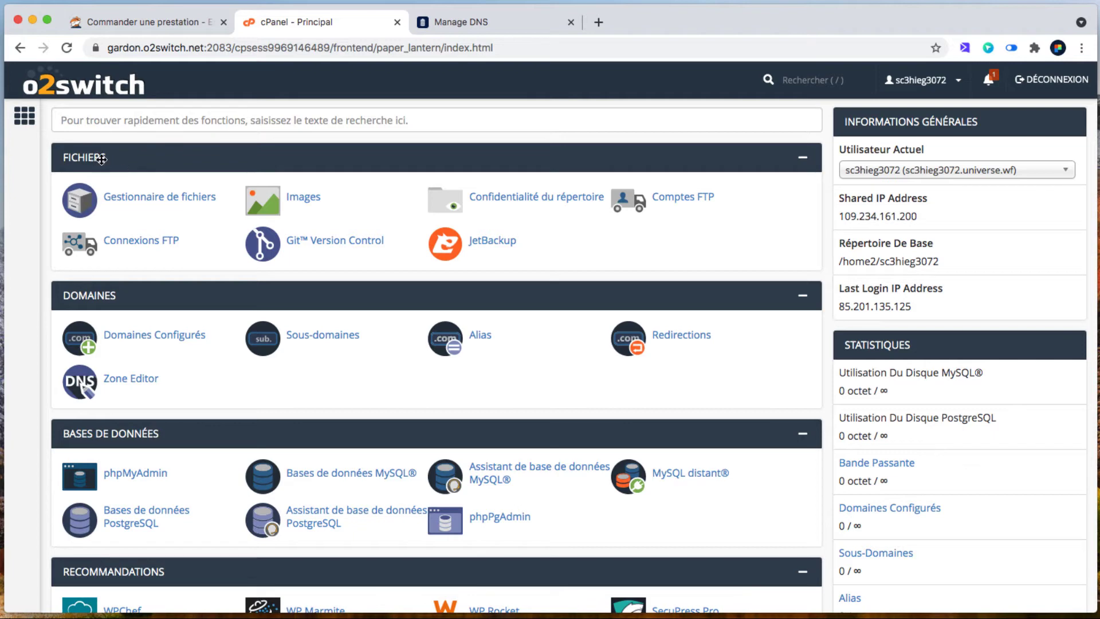
pyautogui.scroll(-8, 131, 286)
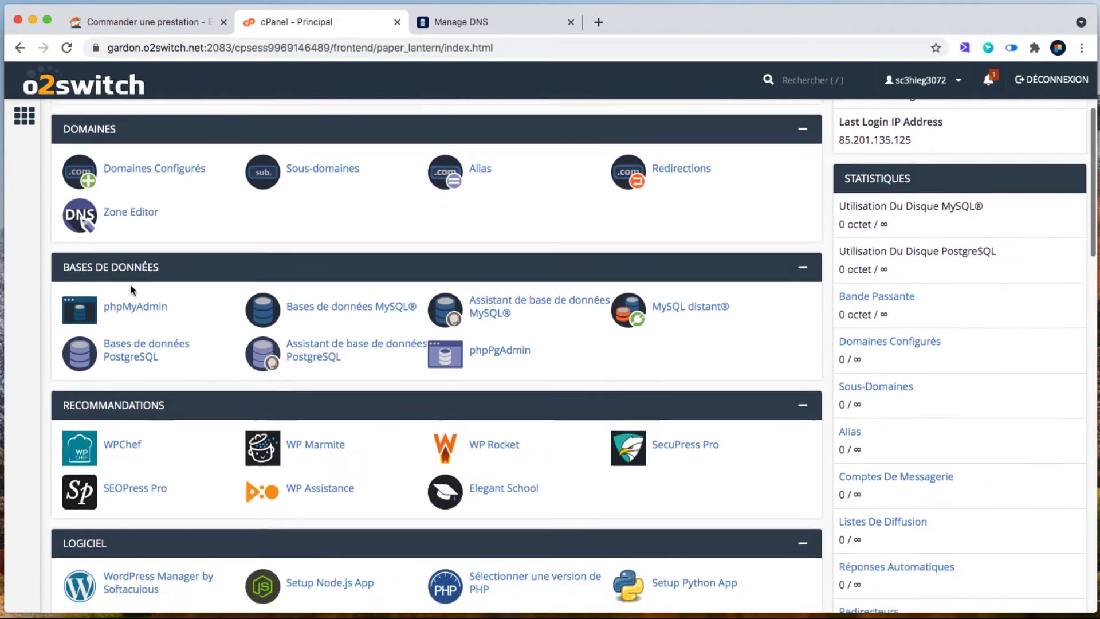
pyautogui.scroll(4, 99, 287)
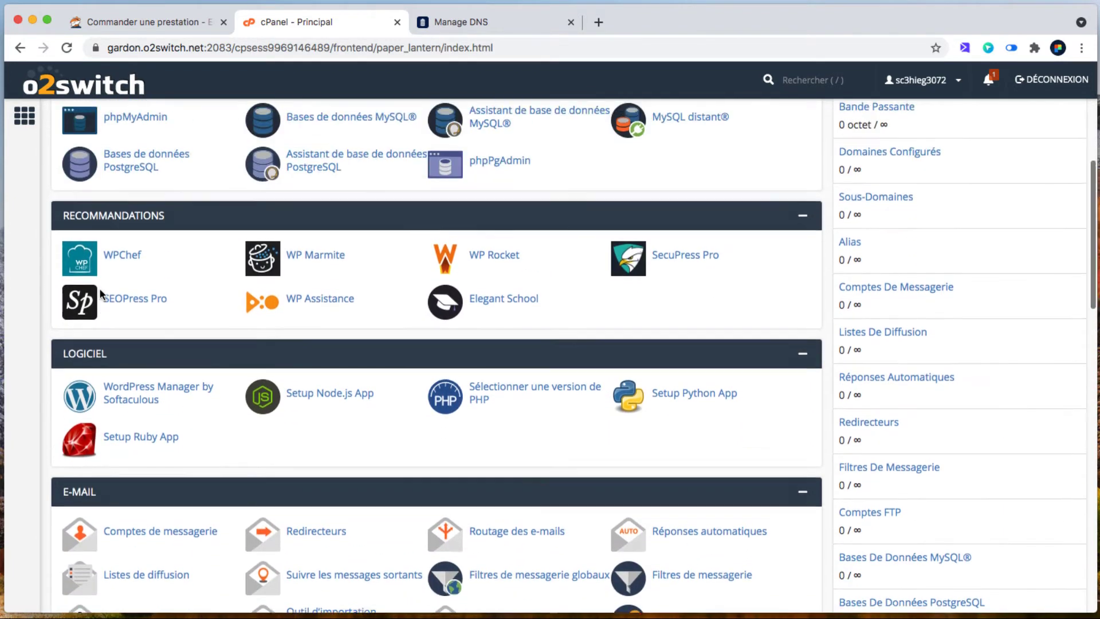
pyautogui.moveTo(86, 441); pyautogui.dragTo(84, 153)
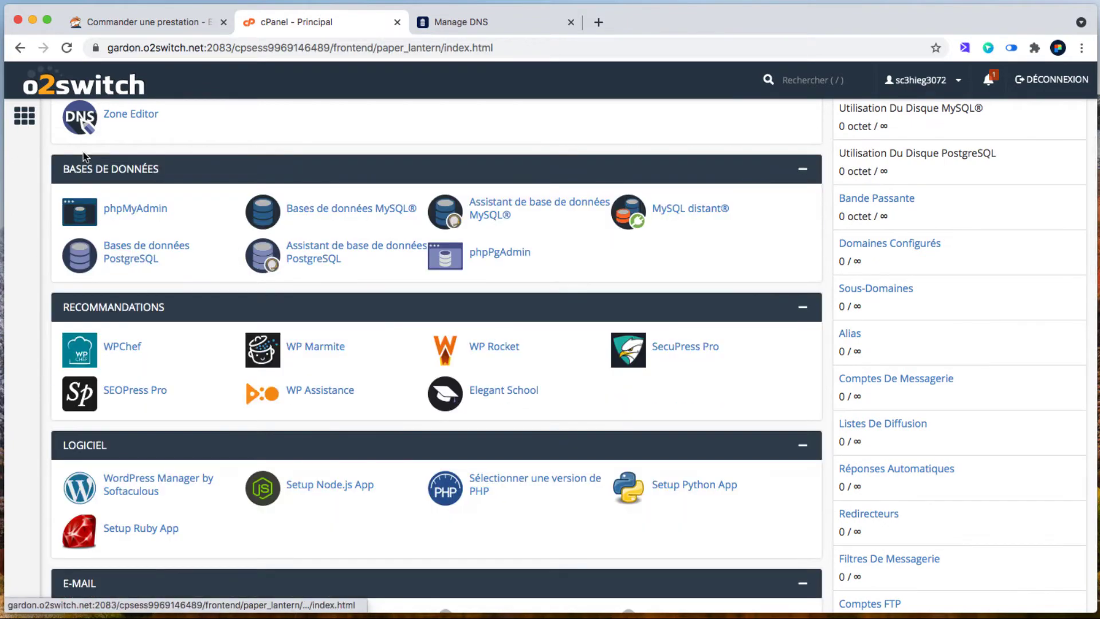
pyautogui.moveTo(94, 445); pyautogui.dragTo(213, 307)
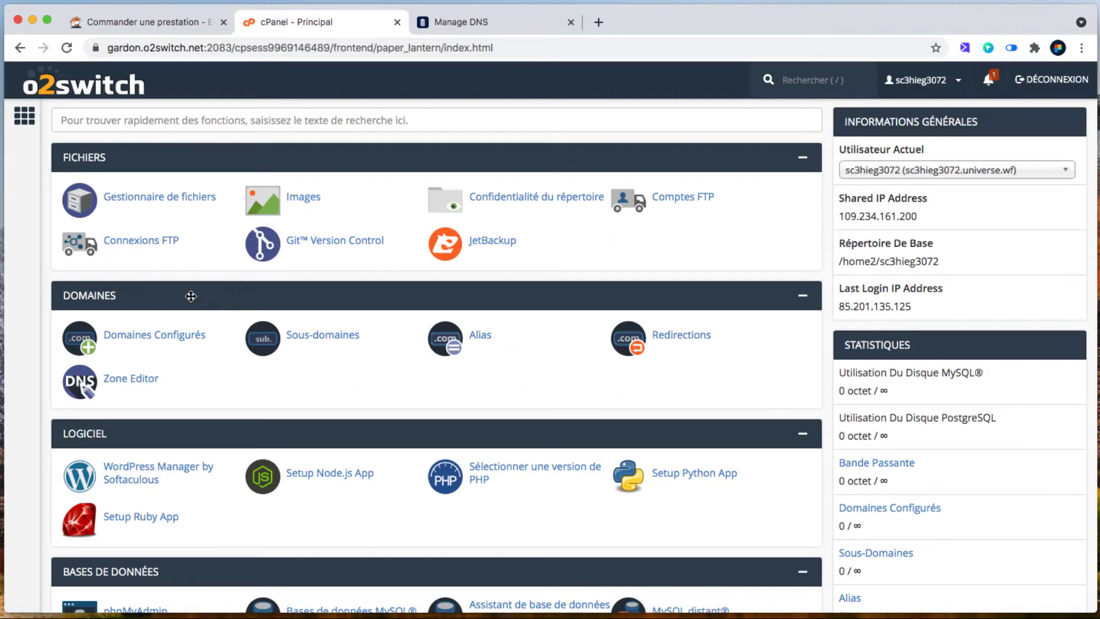
# Add opxlp.site as a configured domain with subdomain opxlpsite and document root opxlp.site, without an FTP account, and leave the confirmation page
pyautogui.click(136, 343)
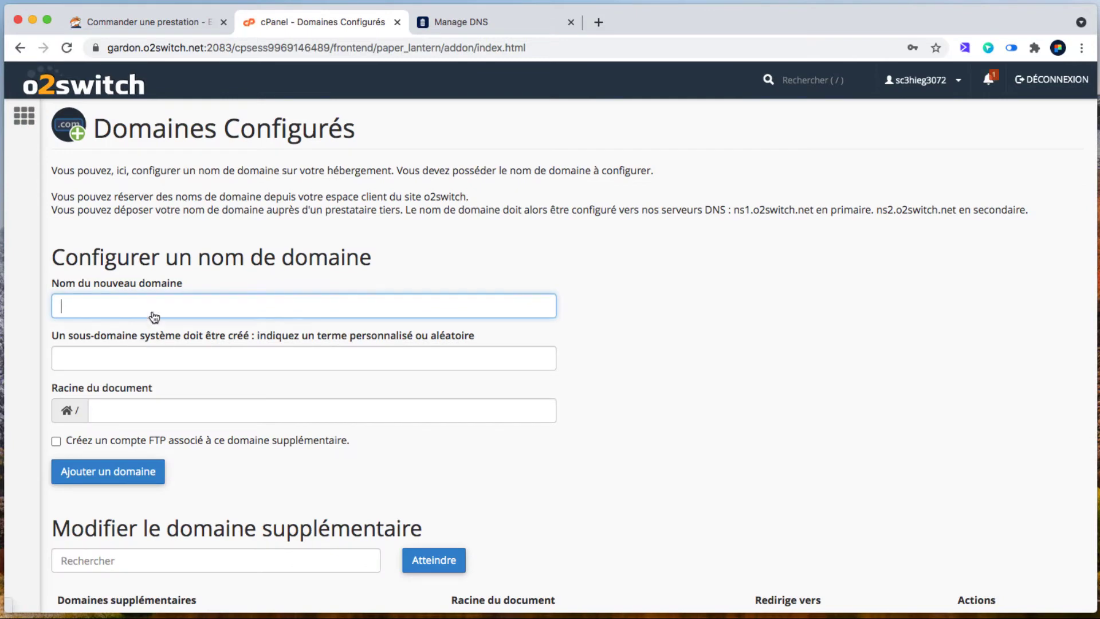
pyautogui.write('opxlp.site')
pyautogui.click(592, 344)
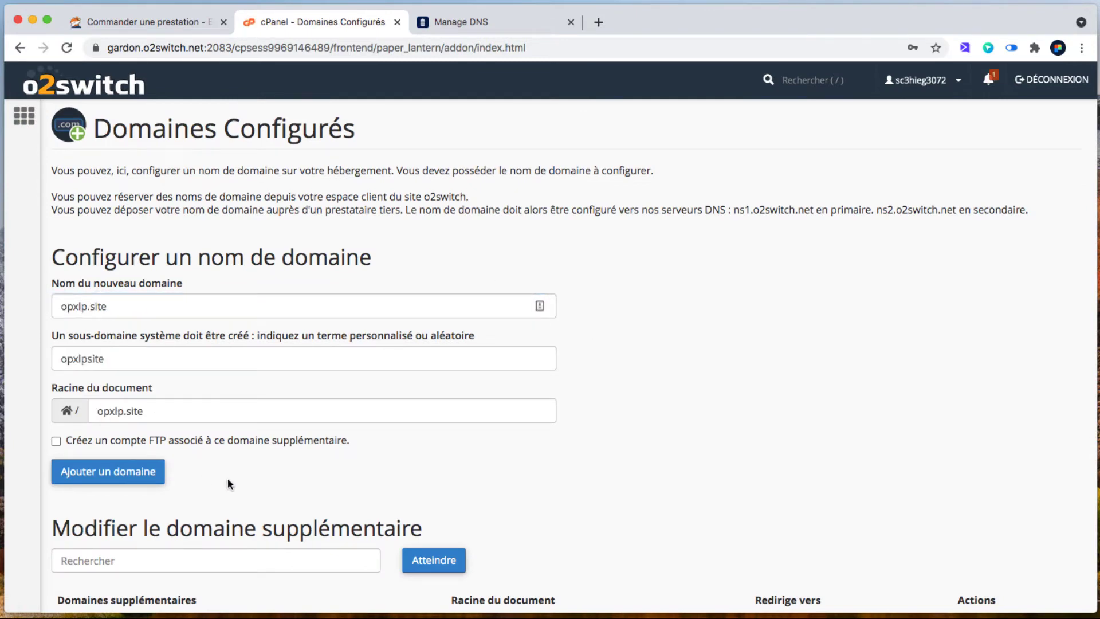
pyautogui.scroll(-3, 227, 476)
pyautogui.click(116, 399)
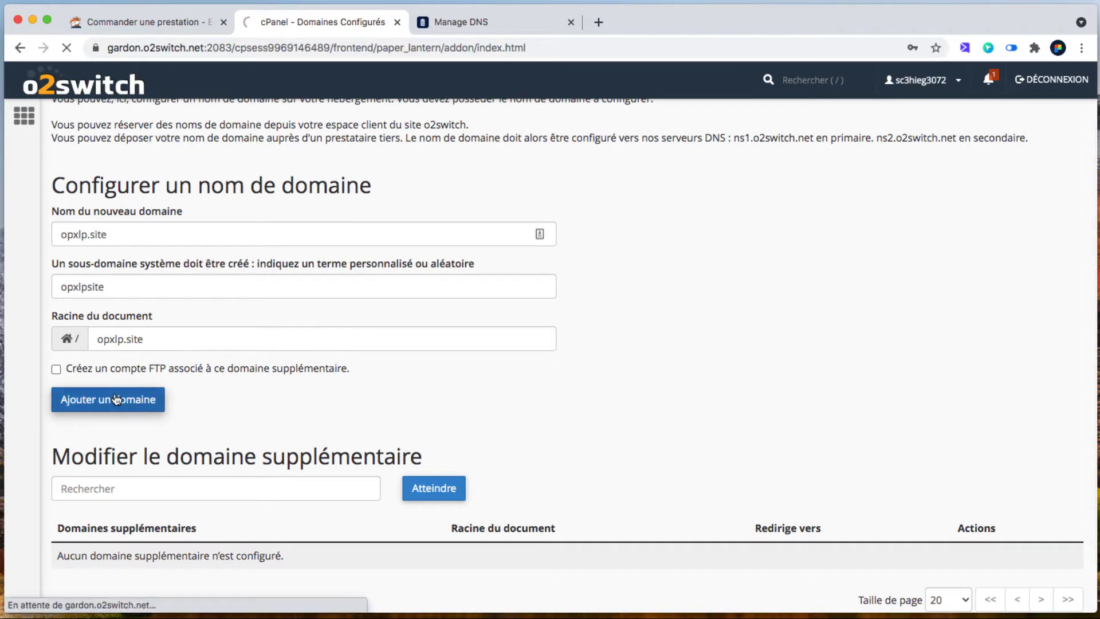
pyautogui.scroll(-2, 432, 433)
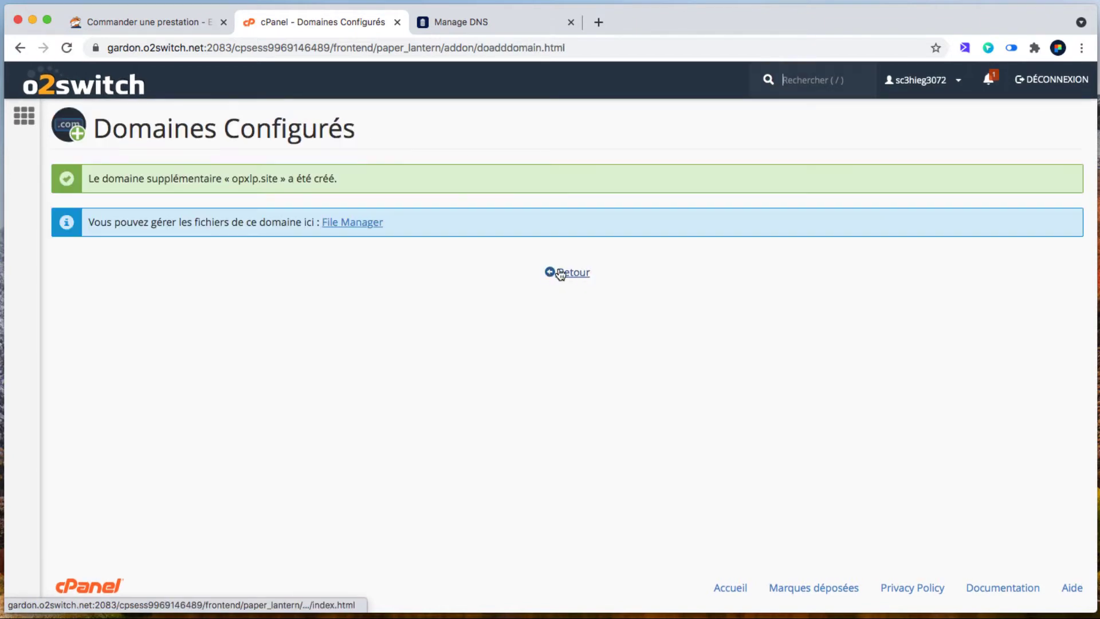
pyautogui.click(557, 273)
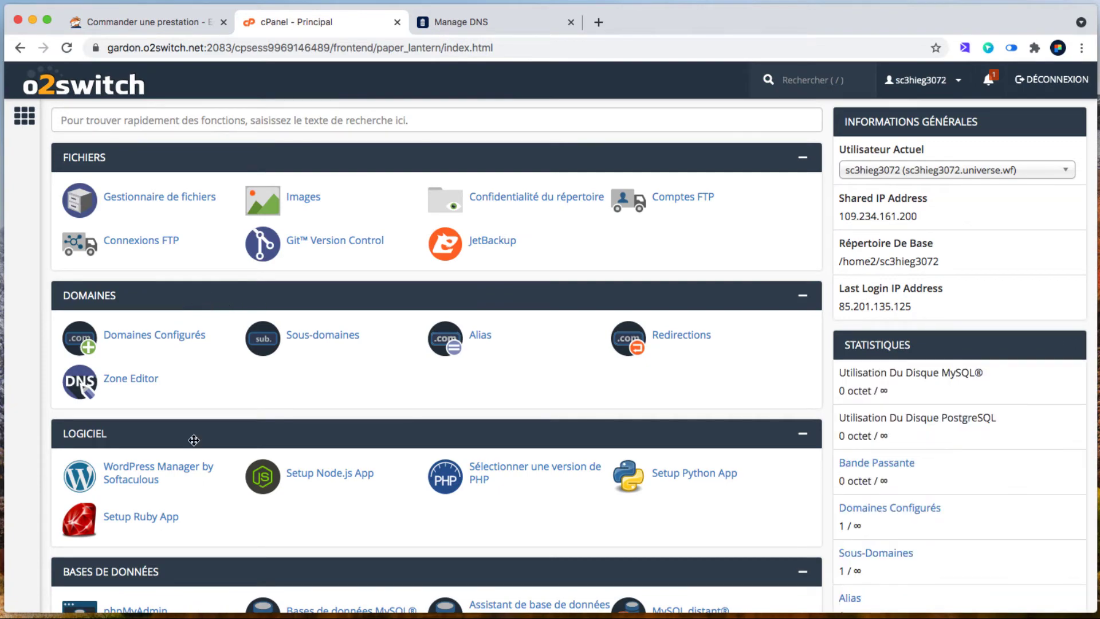
# Issue a Let's Encrypt SSL certificate for opxlp.site covering the mail and www hosts, with http-01 validation
pyautogui.scroll(-15, 194, 439)
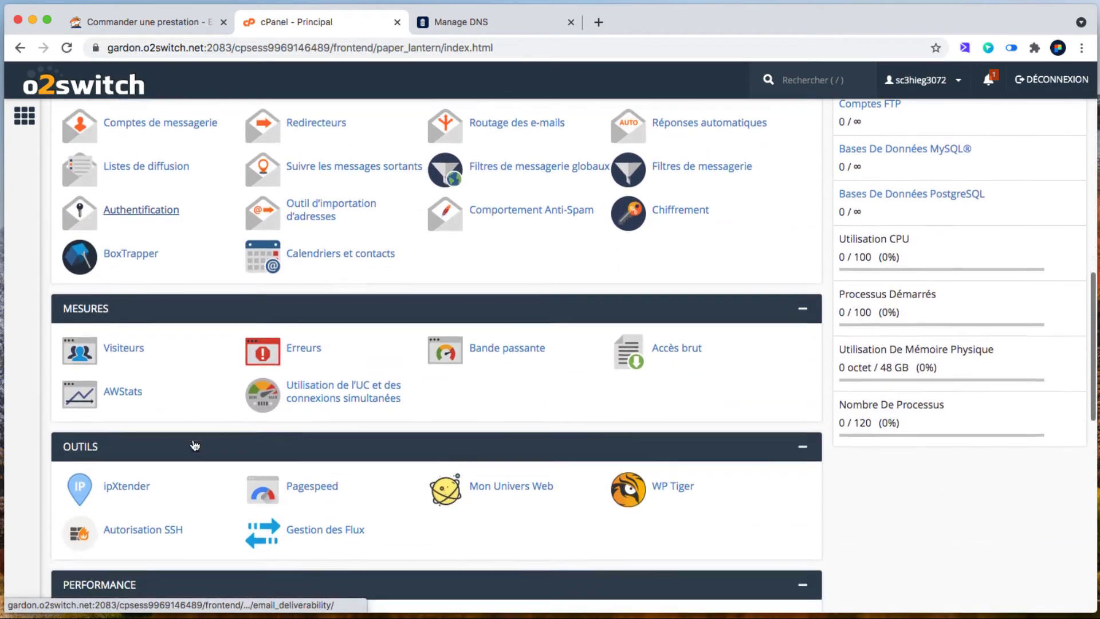
pyautogui.scroll(-10, 195, 445)
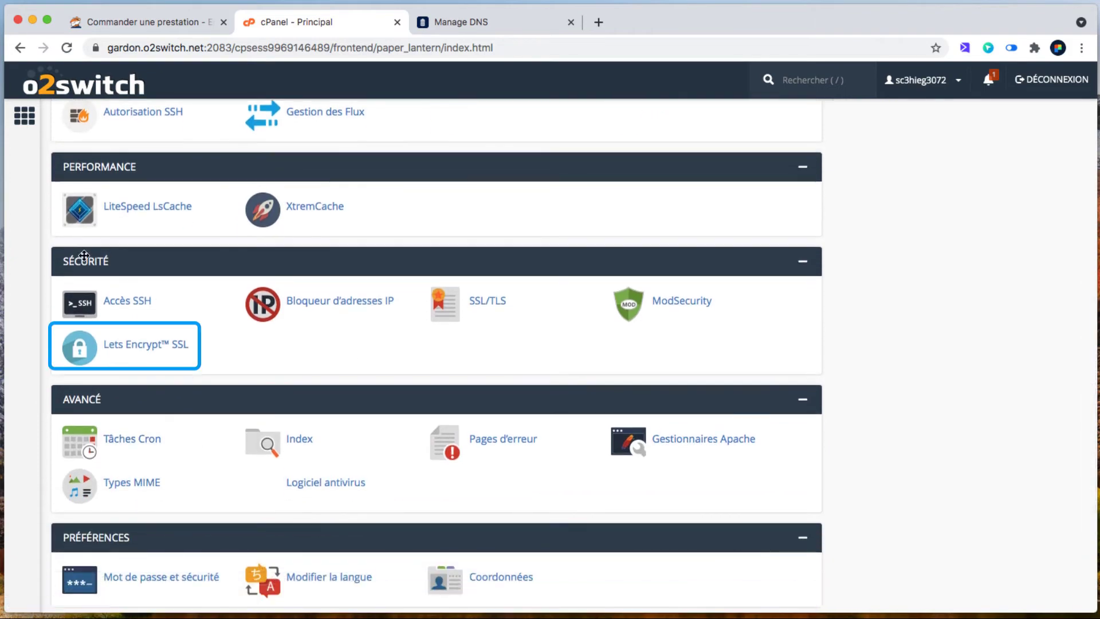
pyautogui.click(161, 347)
pyautogui.scroll(-3, 161, 351)
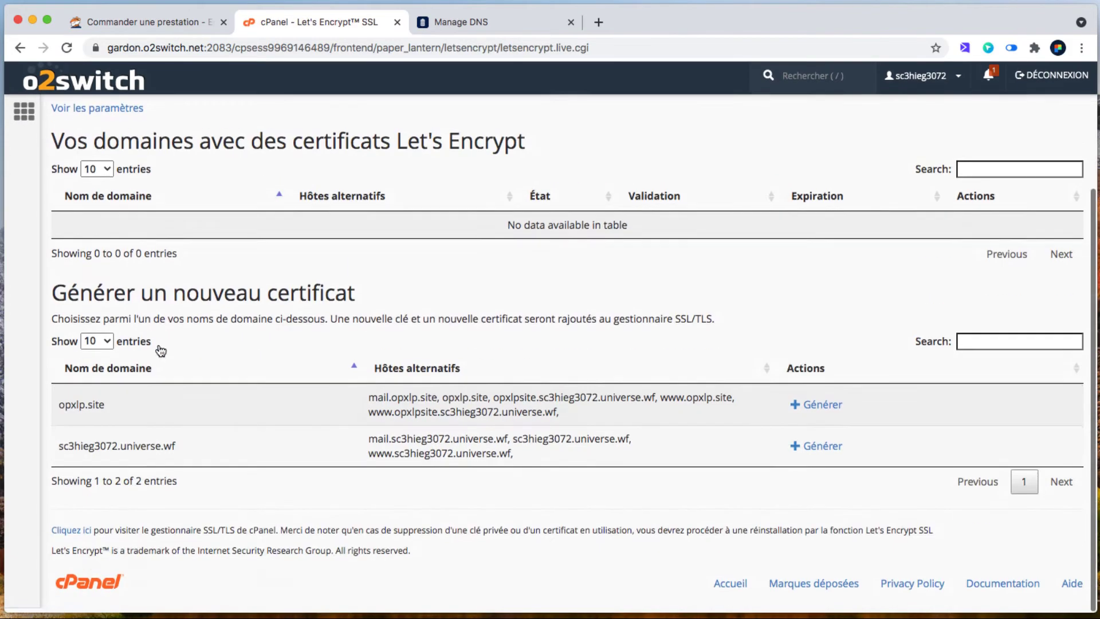
pyautogui.moveTo(108, 410); pyautogui.dragTo(43, 404)
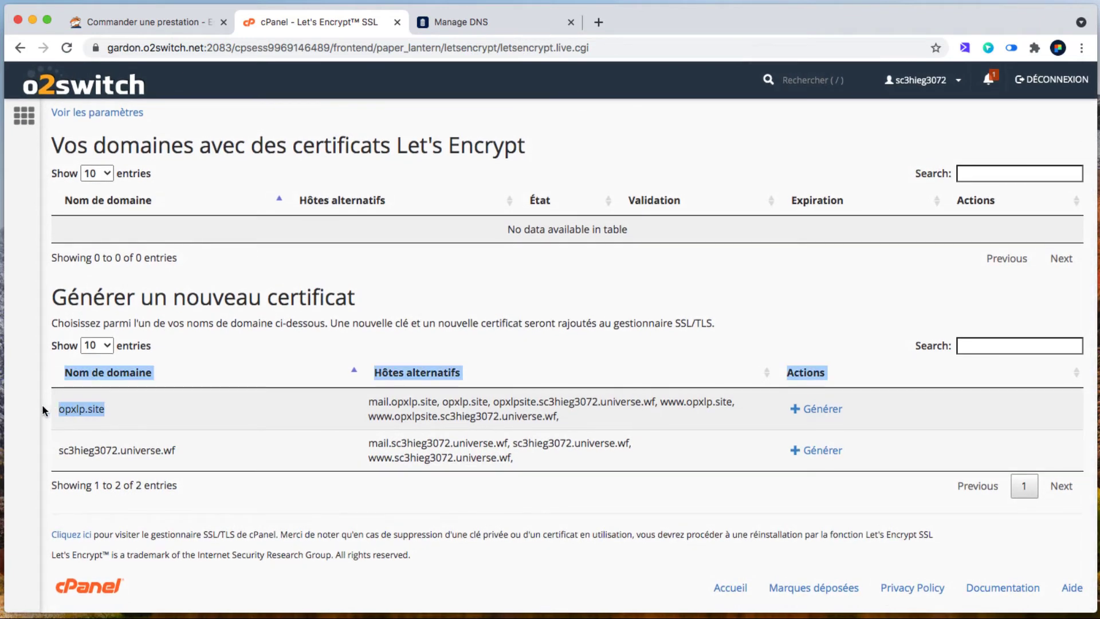
pyautogui.click(131, 407)
pyautogui.click(819, 410)
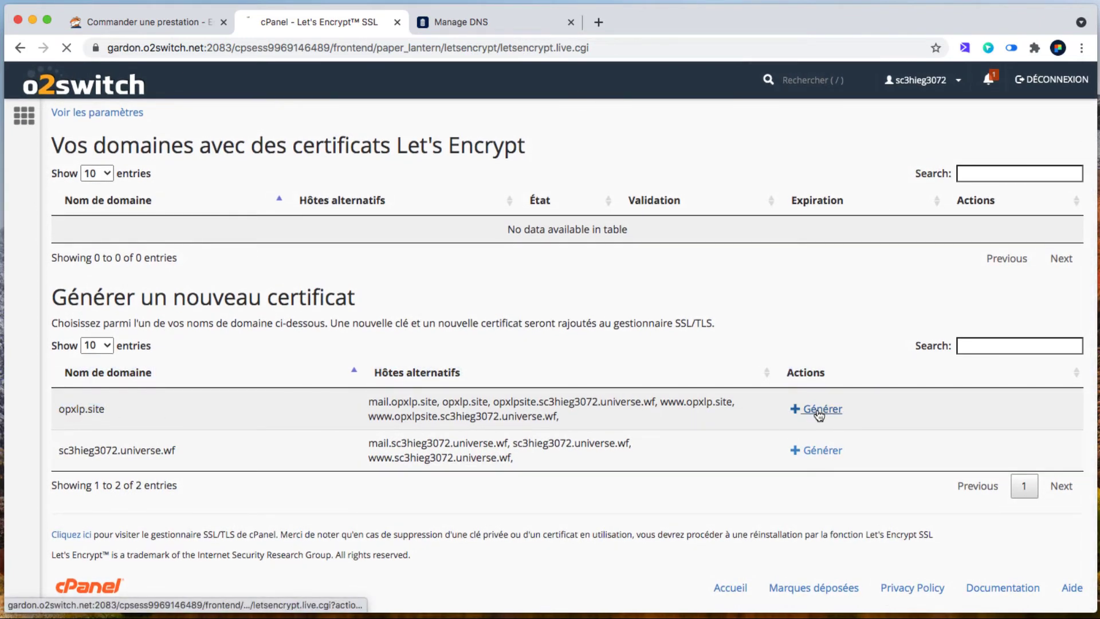
pyautogui.scroll(-1, 274, 397)
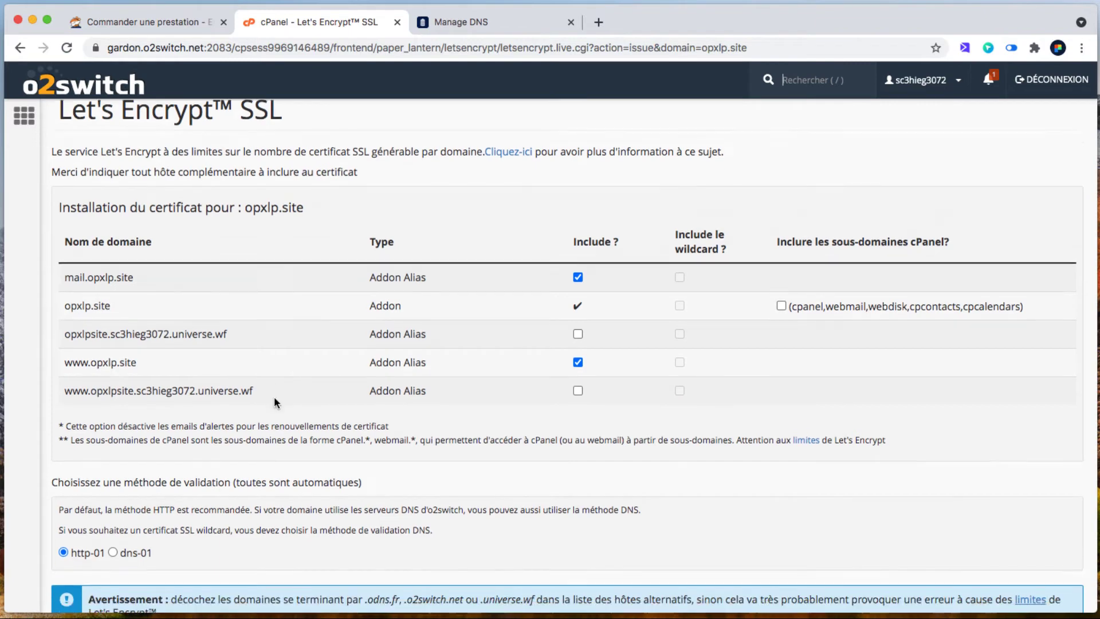
pyautogui.scroll(-3, 274, 402)
pyautogui.click(74, 457)
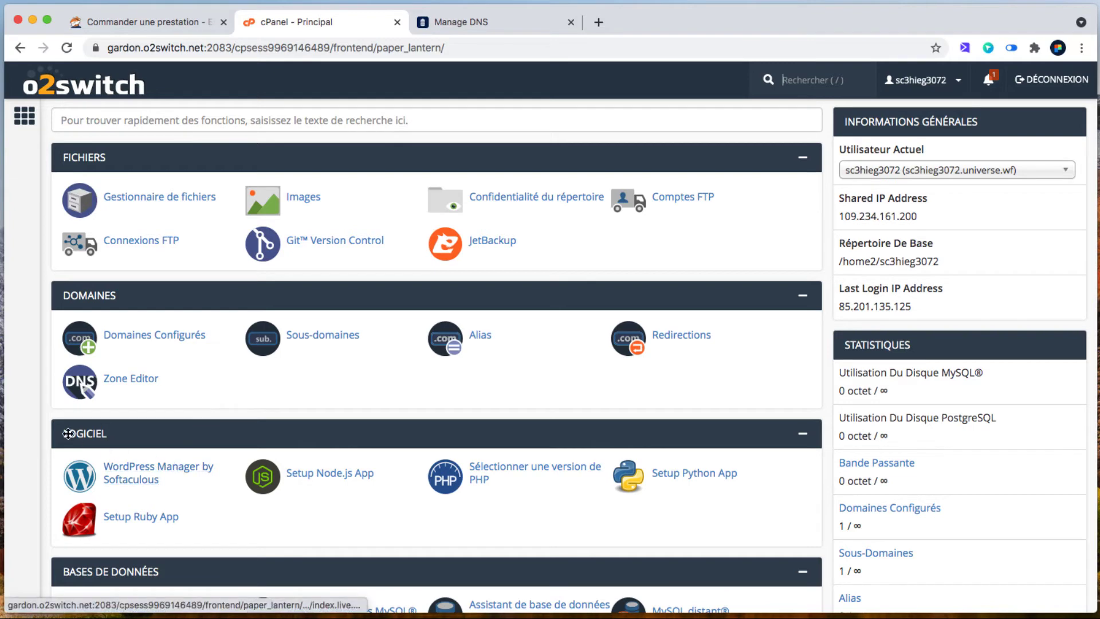
# Open WordPress Manager by Softaculous from the cPanel home page and start a new WordPress installation
pyautogui.click(129, 470)
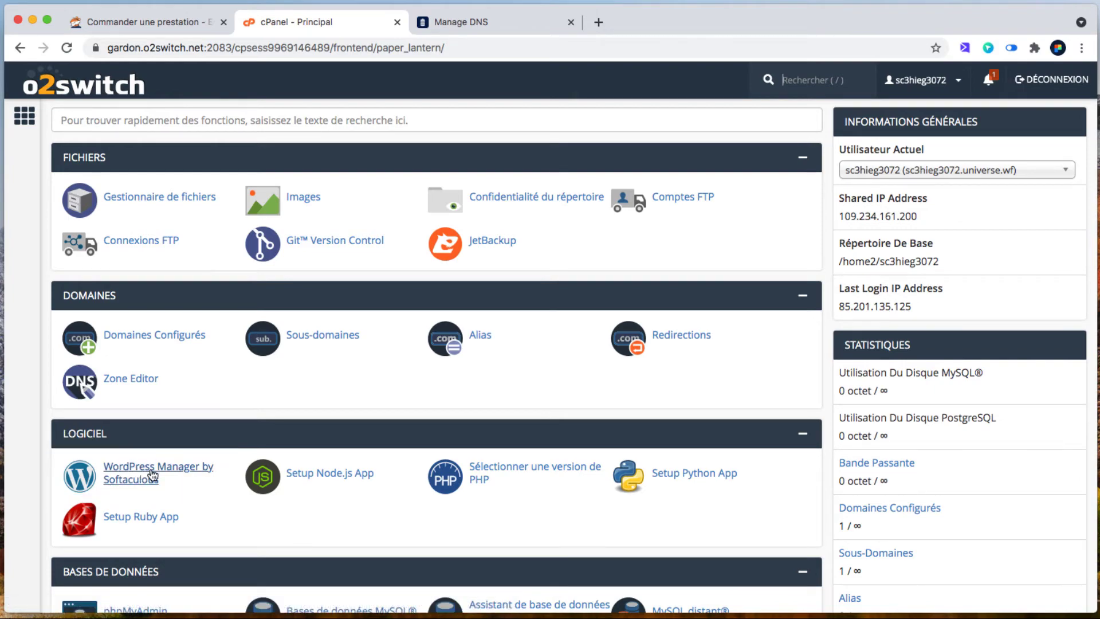
pyautogui.scroll(-20, 171, 476)
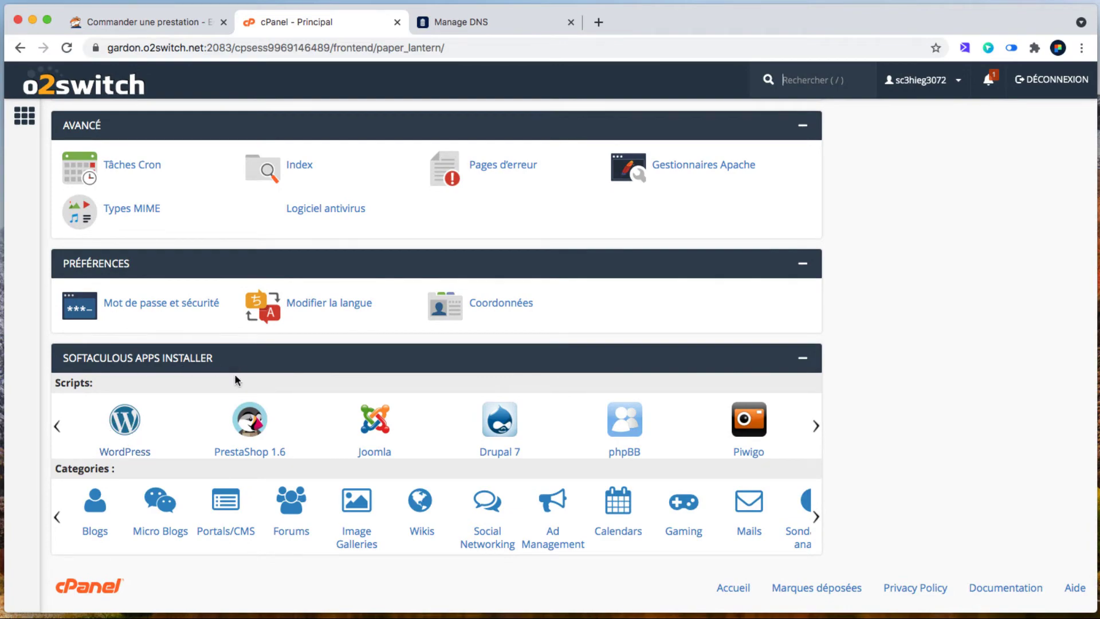
pyautogui.scroll(20, 235, 379)
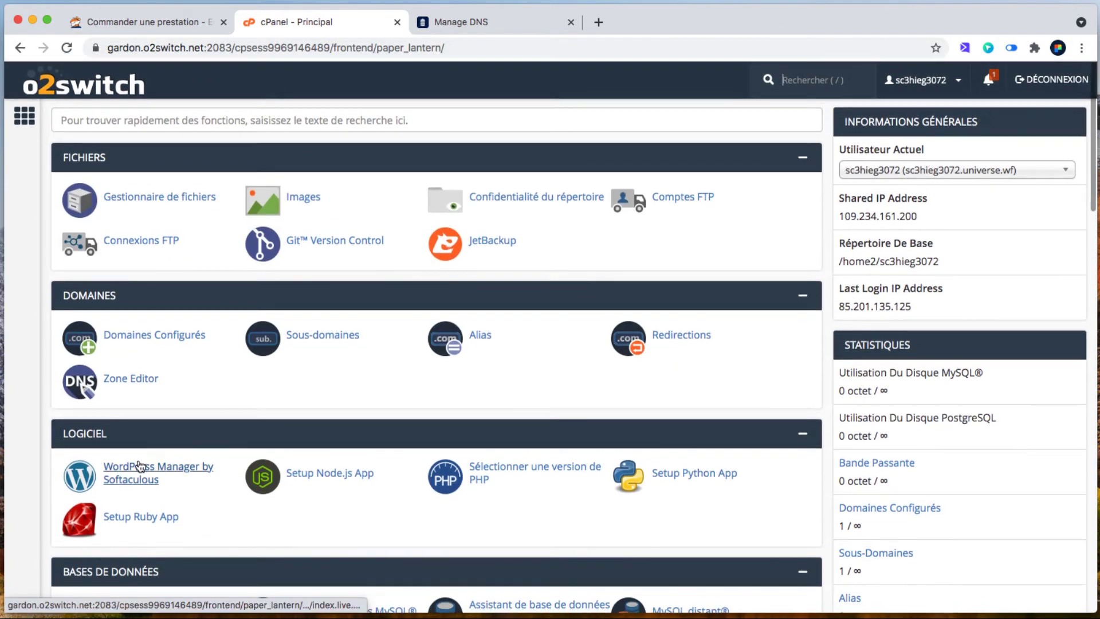
pyautogui.click(142, 470)
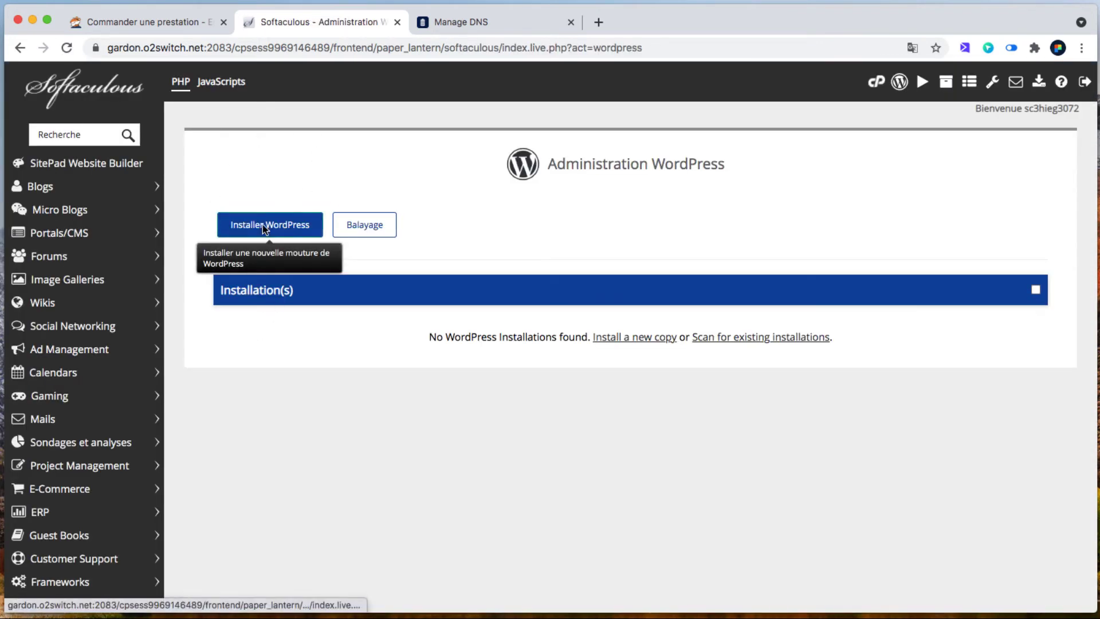
pyautogui.click(262, 225)
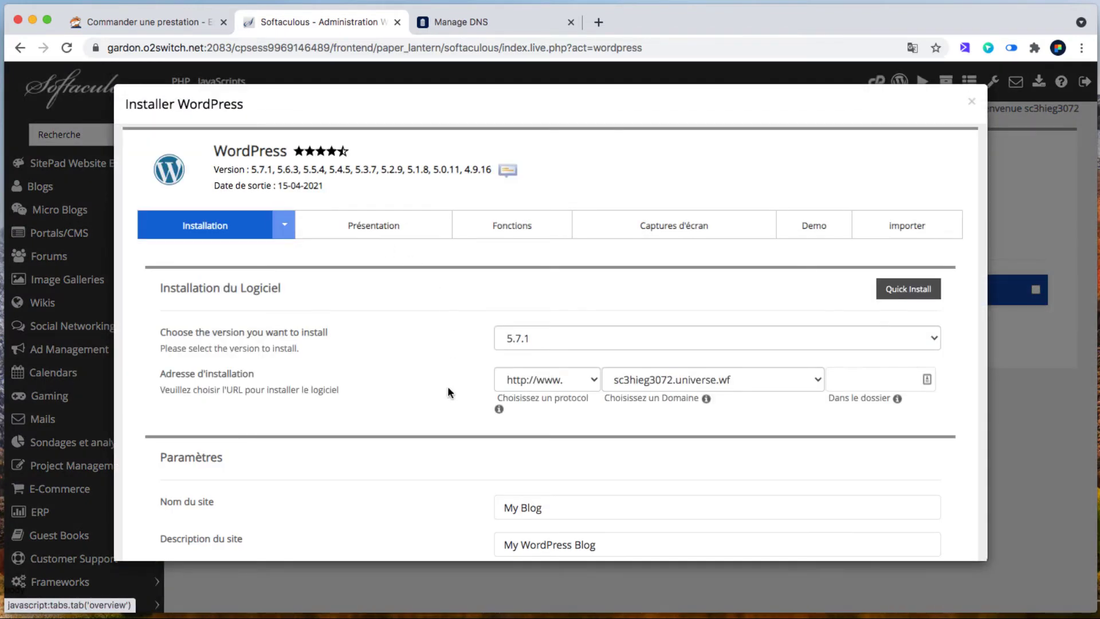
pyautogui.scroll(-3, 448, 386)
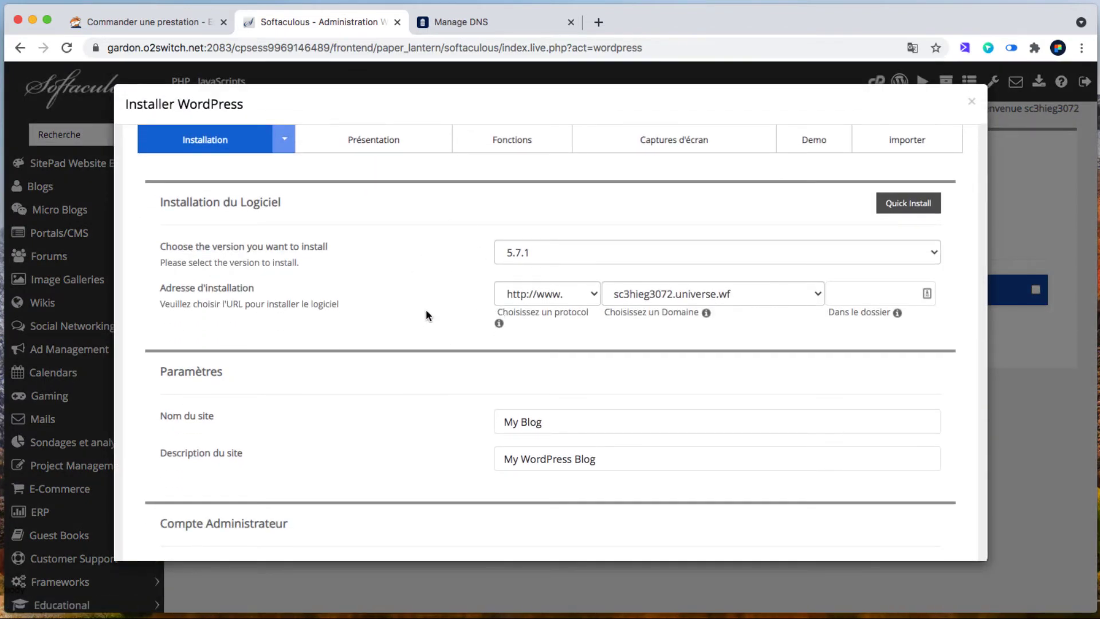
pyautogui.scroll(-3, 412, 318)
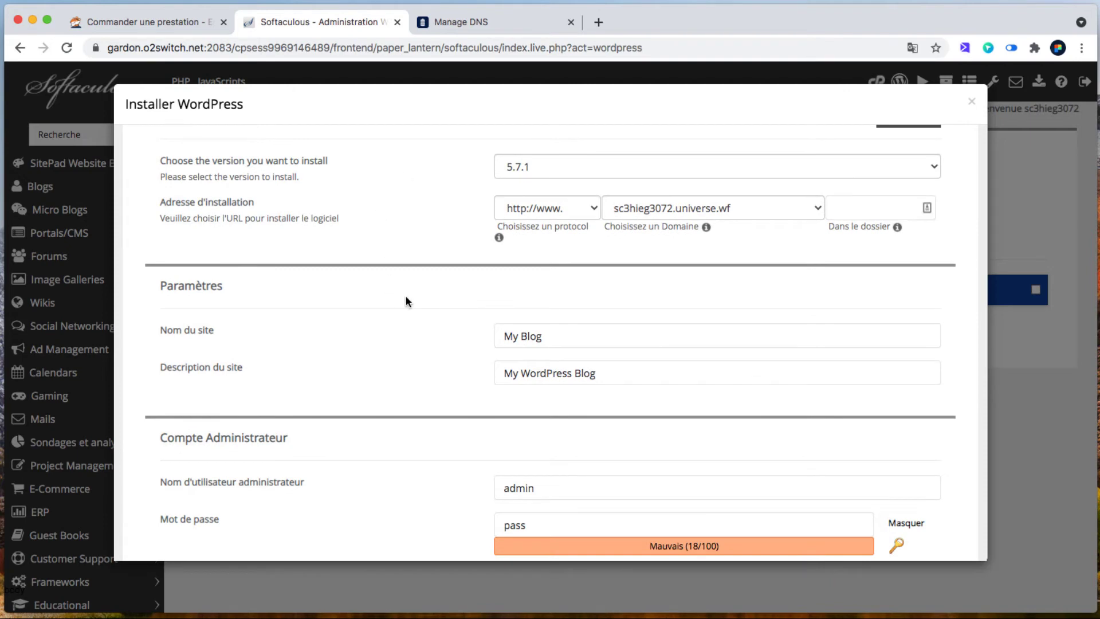
pyautogui.scroll(-3, 406, 300)
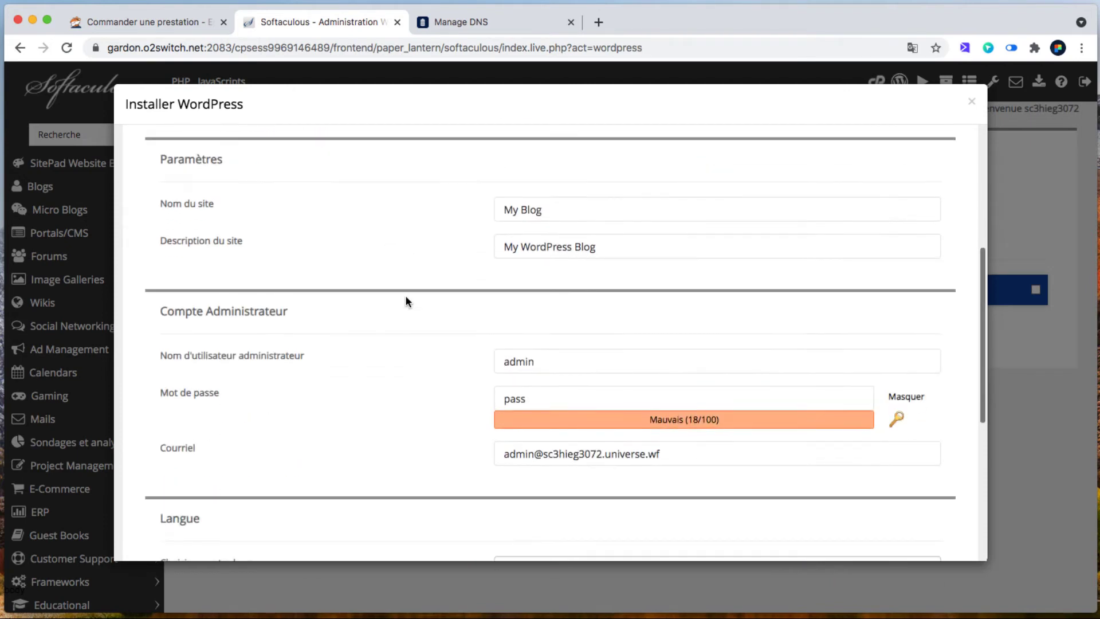
pyautogui.scroll(5, 406, 301)
pyautogui.scroll(-2, 407, 344)
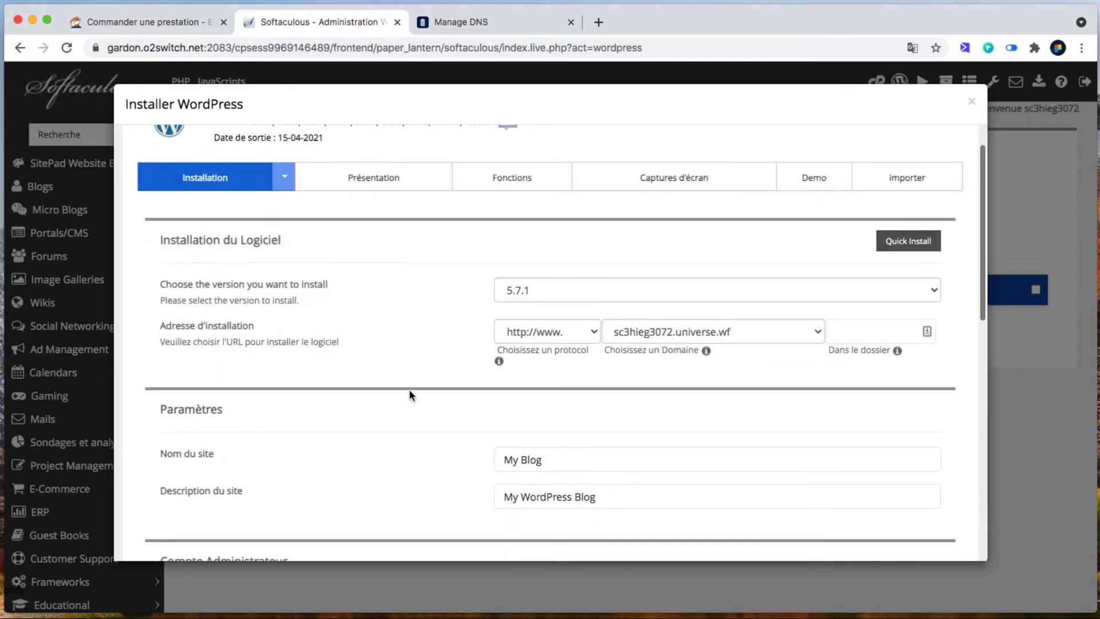
pyautogui.click(526, 331)
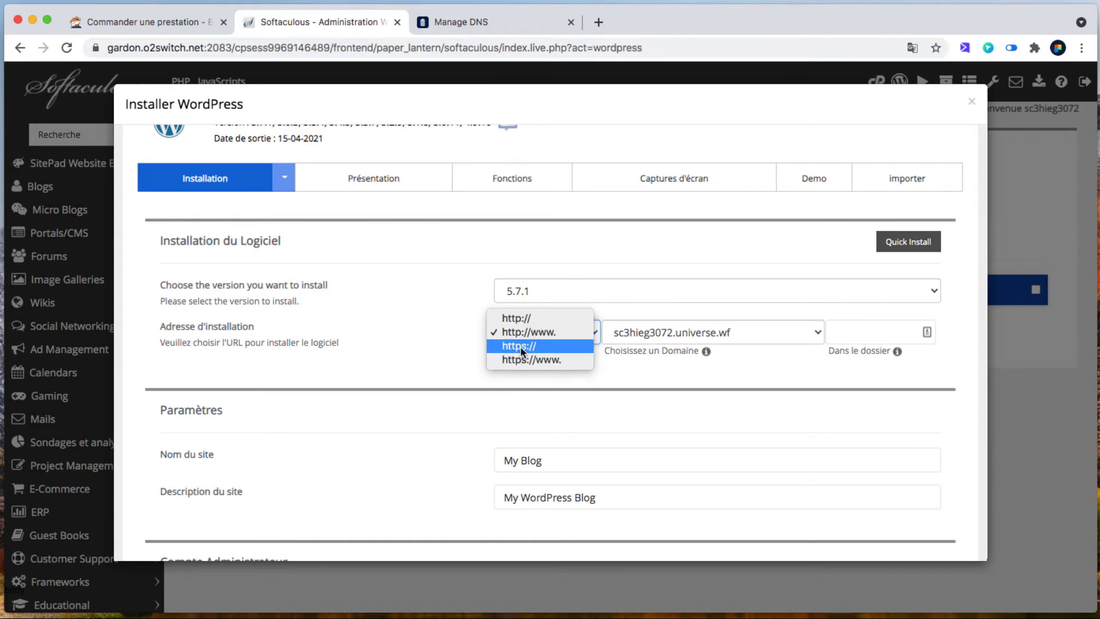
pyautogui.click(510, 345)
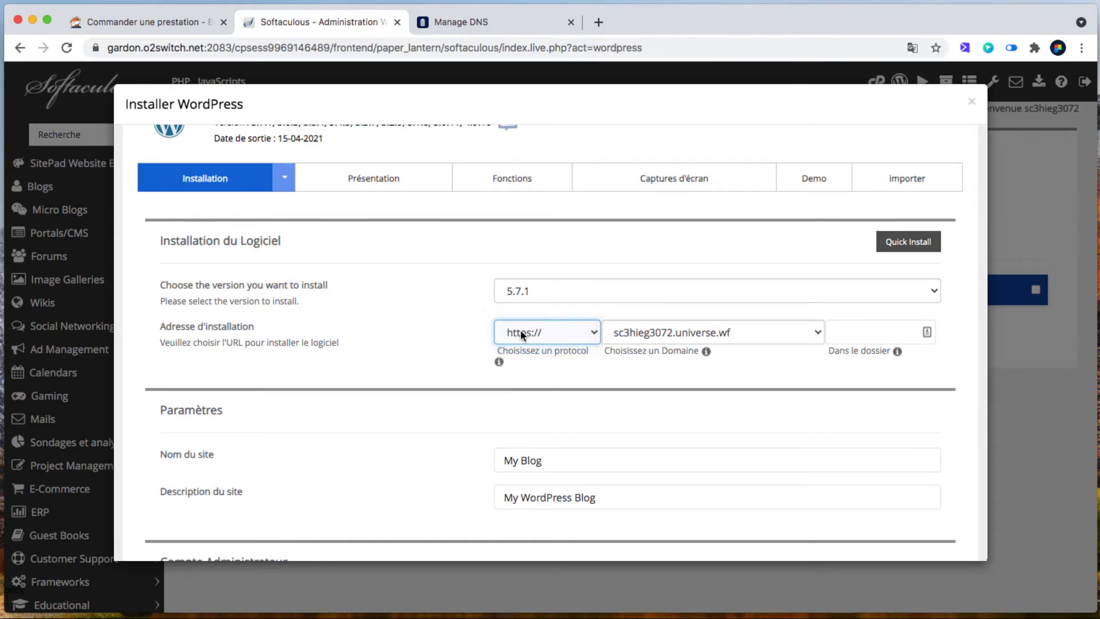
pyautogui.click(648, 332)
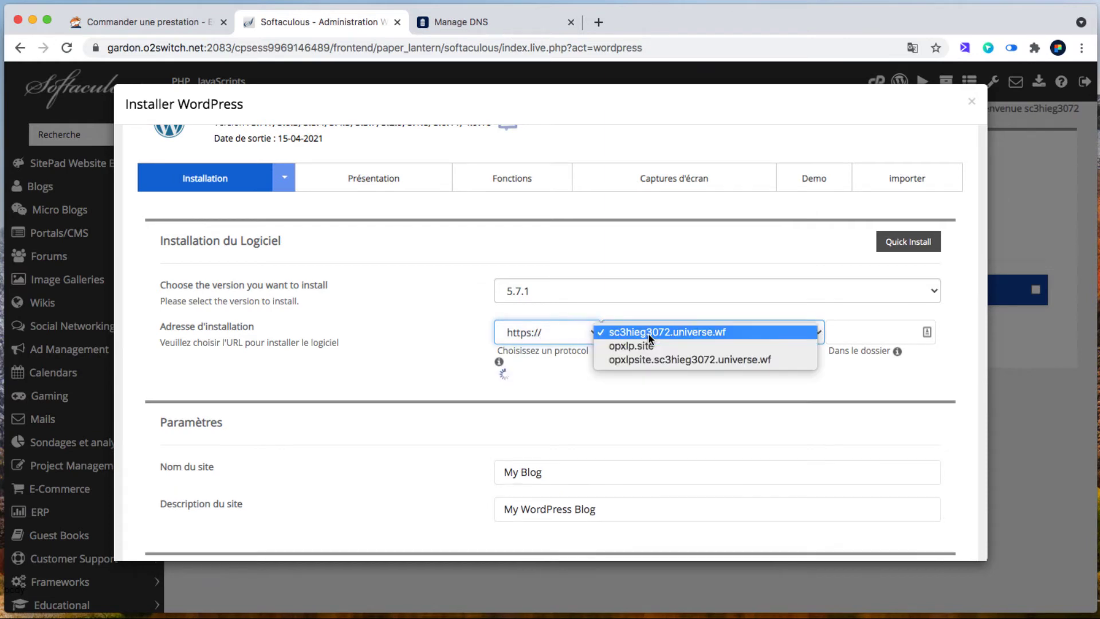
pyautogui.click(641, 346)
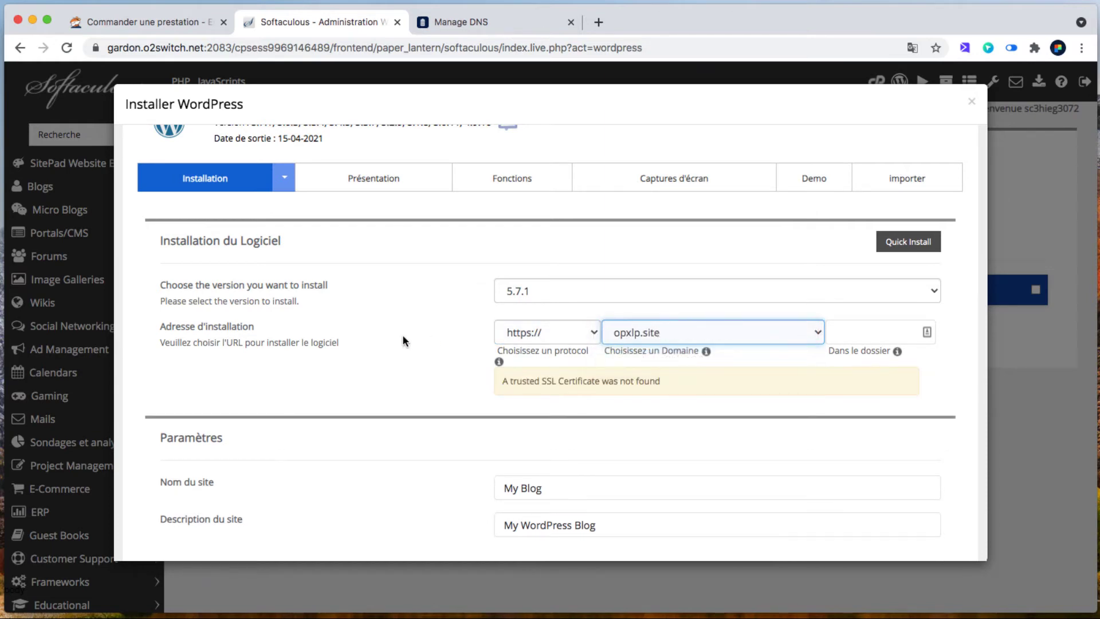
# Name the site "Mon SIte" and set its description to "La description de mon site"
pyautogui.scroll(-4, 407, 424)
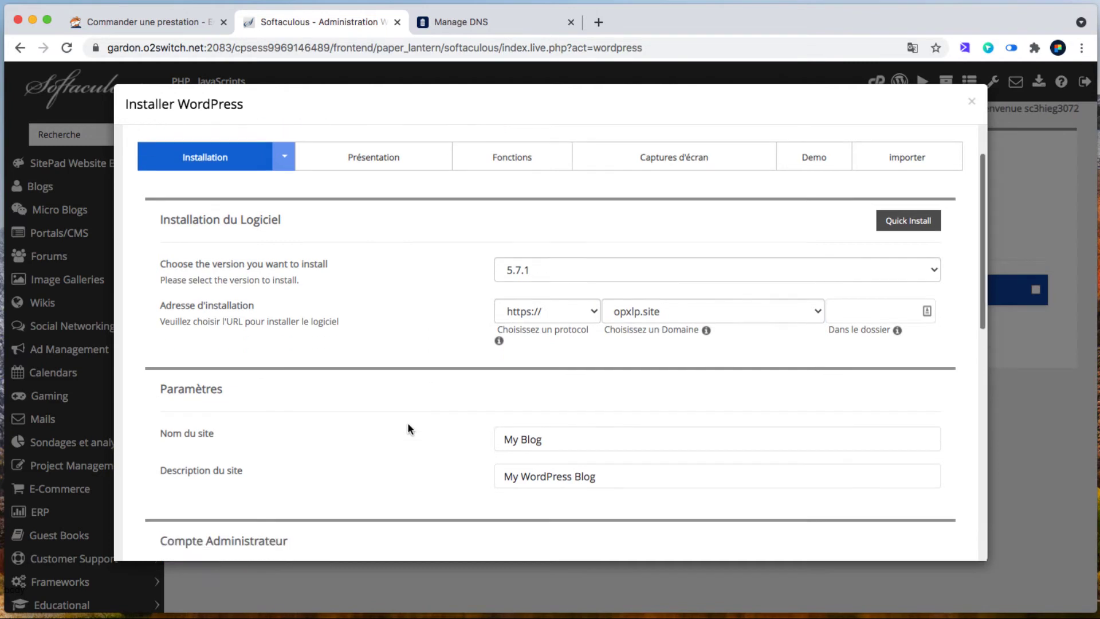
pyautogui.tripleClick(522, 336)
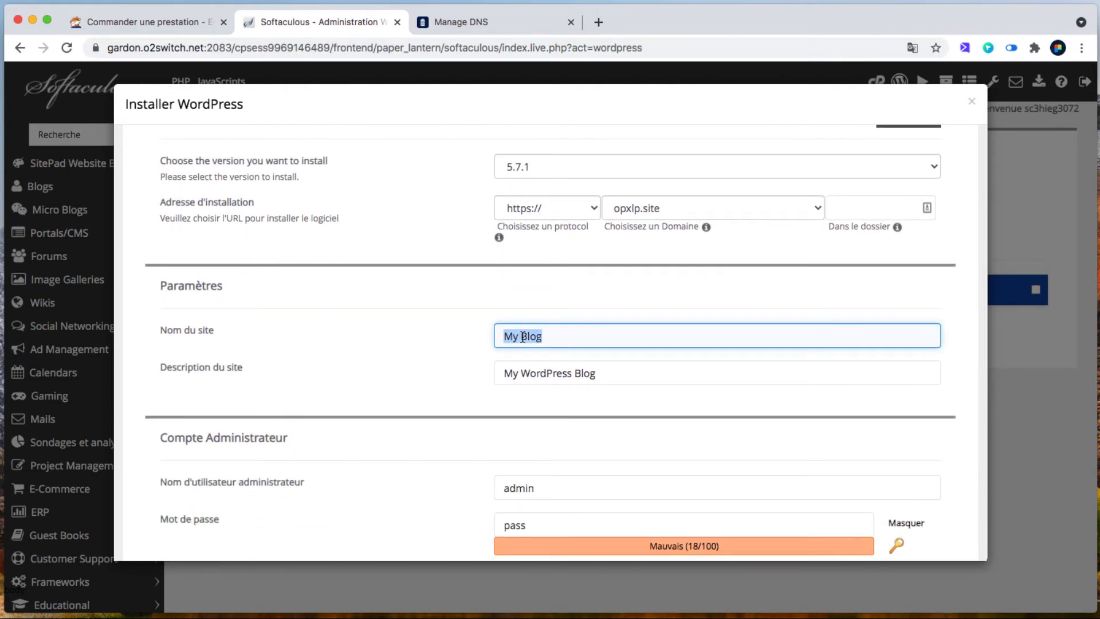
pyautogui.write('Mon Site')
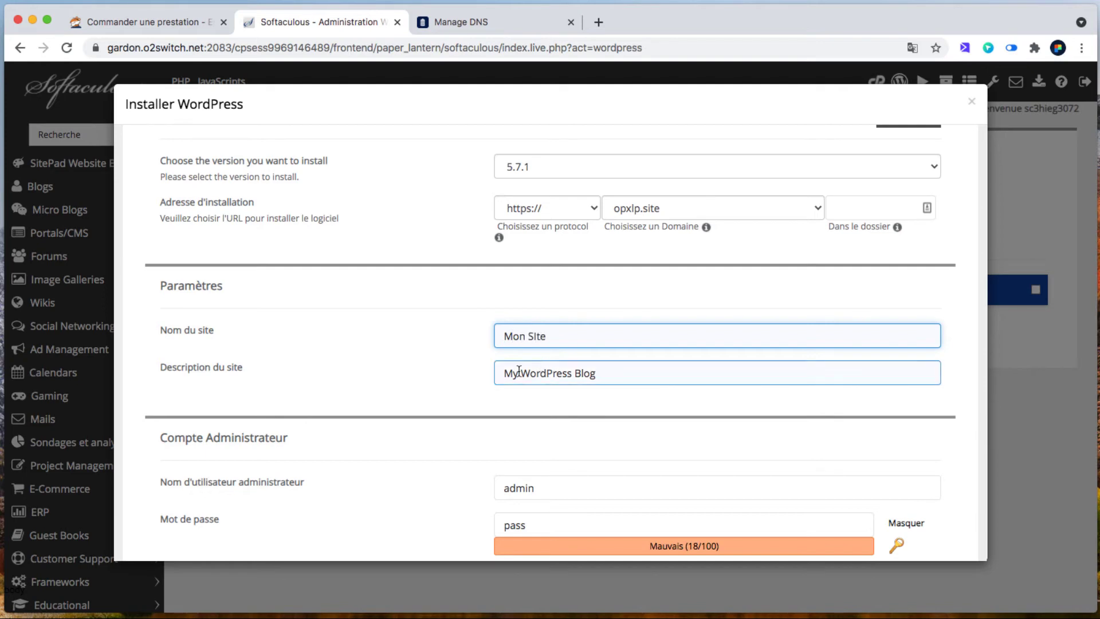
pyautogui.tripleClick(517, 373)
pyautogui.write('La description de mon site')
pyautogui.click(170, 312)
# Set the WordPress administrator username to "Mon nom"
pyautogui.scroll(-3, 170, 312)
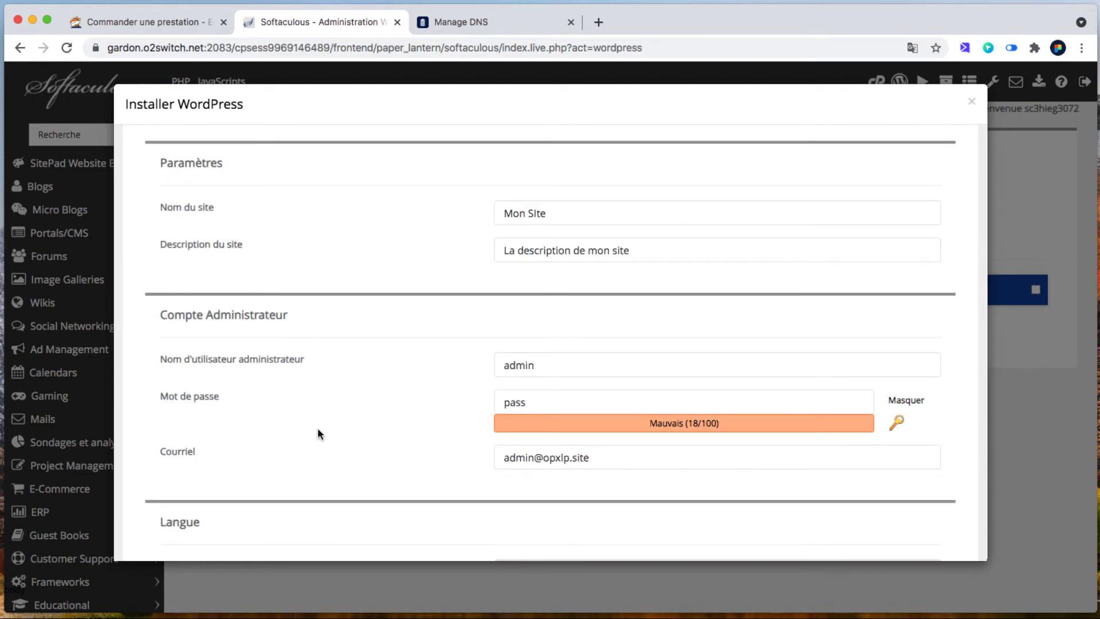
pyautogui.scroll(-2, 315, 462)
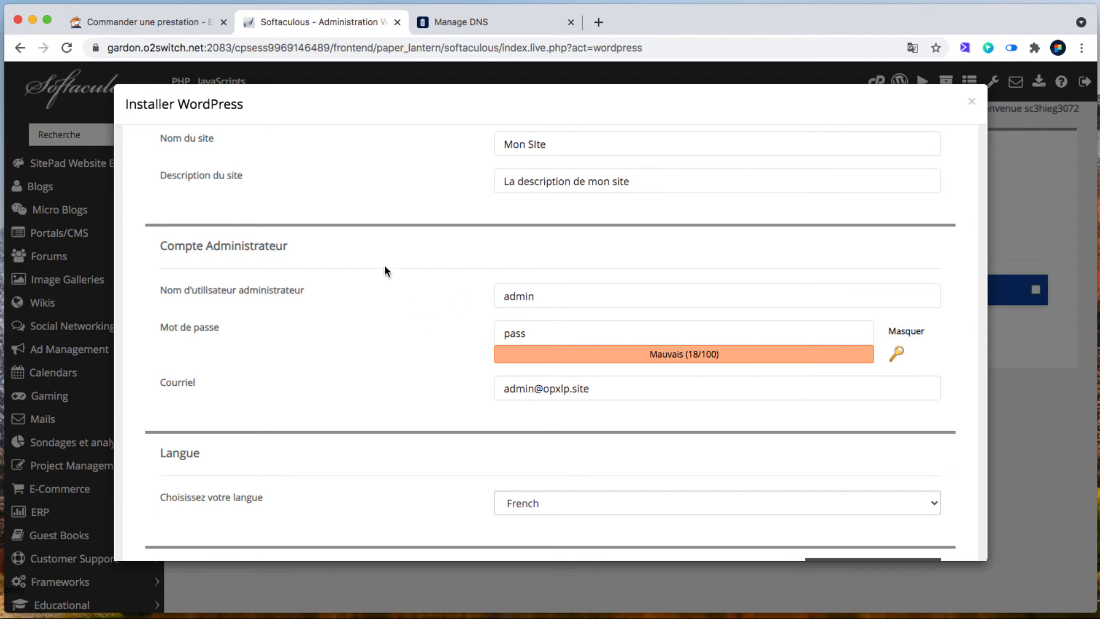
pyautogui.click(514, 297)
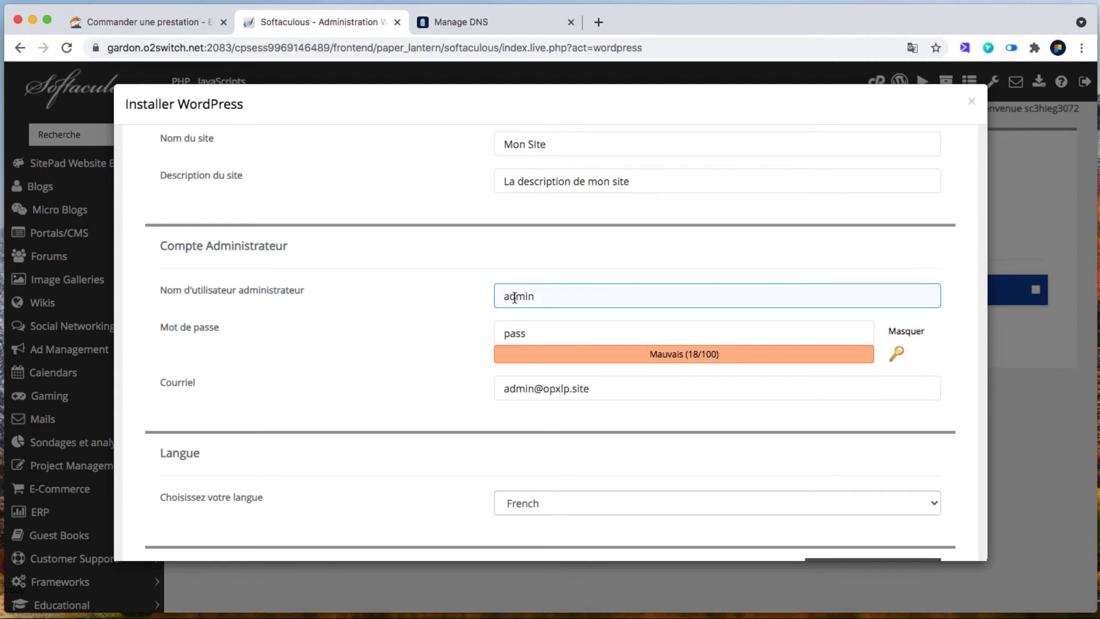
pyautogui.doubleClick(515, 296)
pyautogui.write('Mon nom')
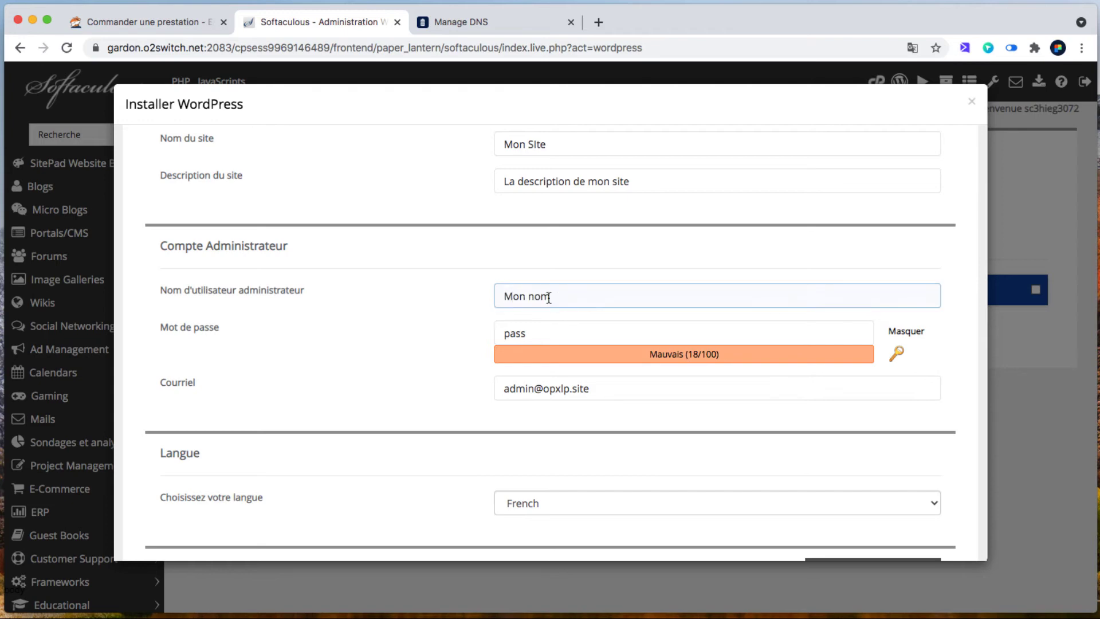
pyautogui.click(552, 138)
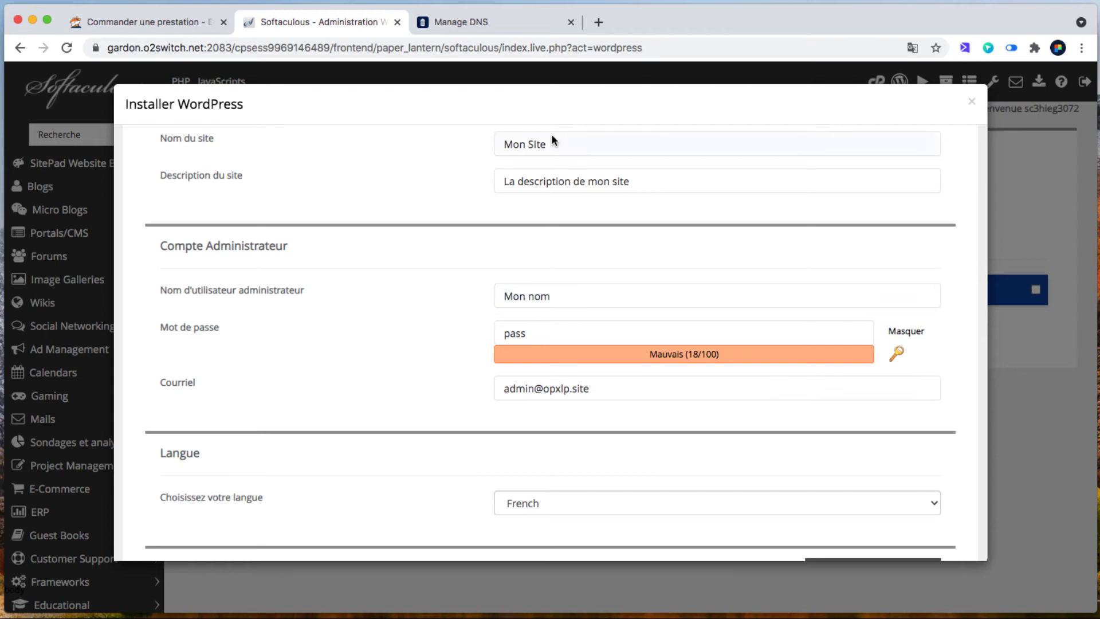
# Replace the default administrator password with a randomly generated one
pyautogui.scroll(-1, 384, 317)
pyautogui.click(542, 284)
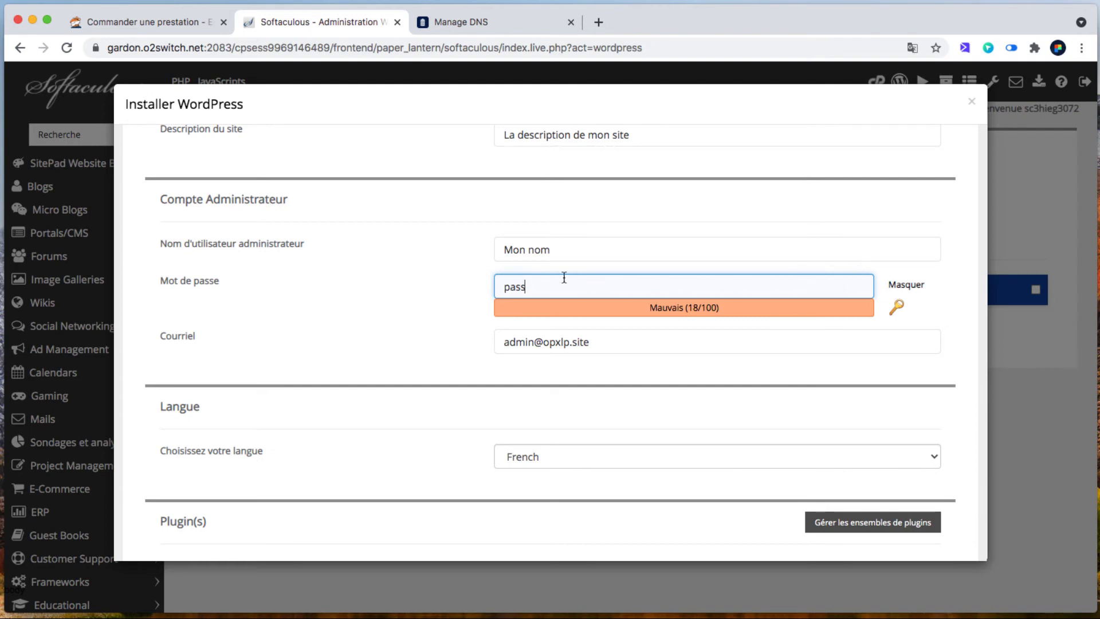
pyautogui.click(897, 307)
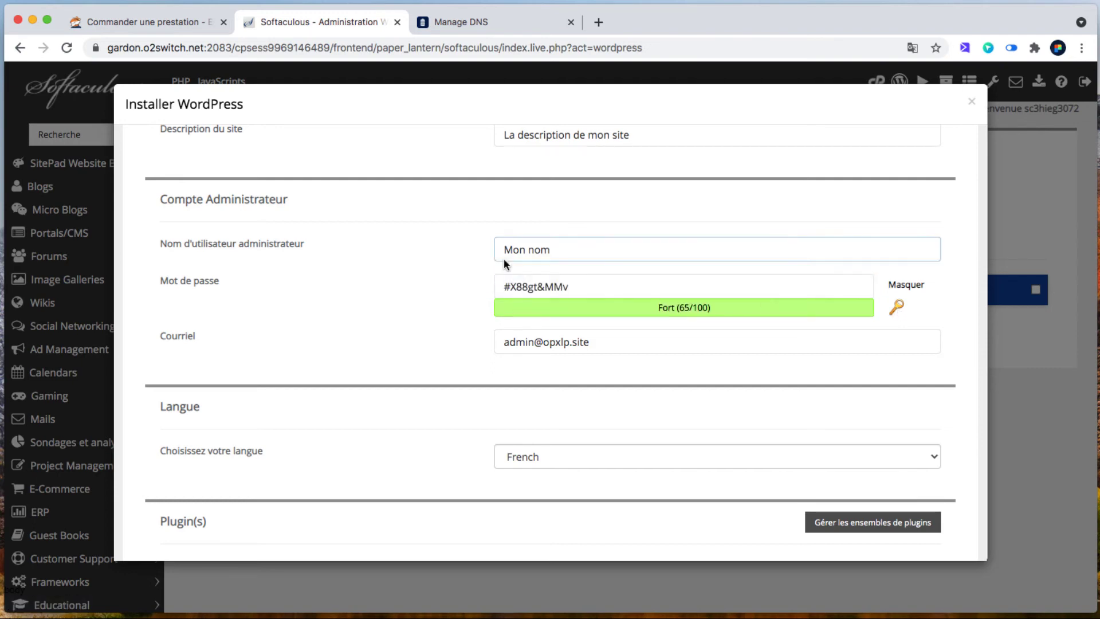
pyautogui.click(519, 286)
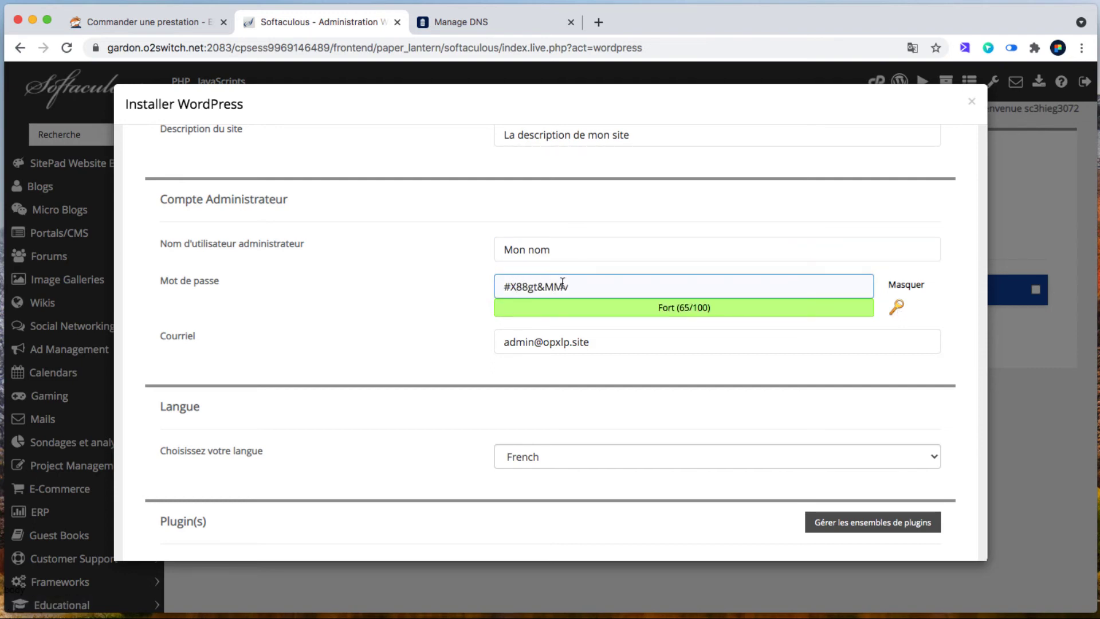
pyautogui.tripleClick(527, 287)
pyautogui.click(572, 246)
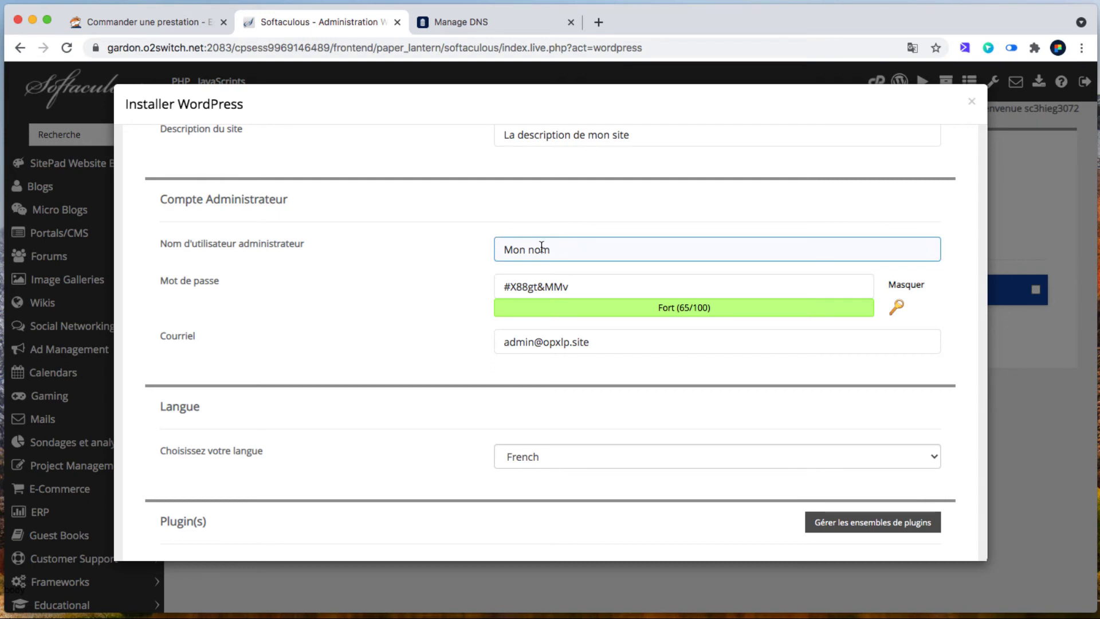
pyautogui.click(510, 287)
pyautogui.click(437, 327)
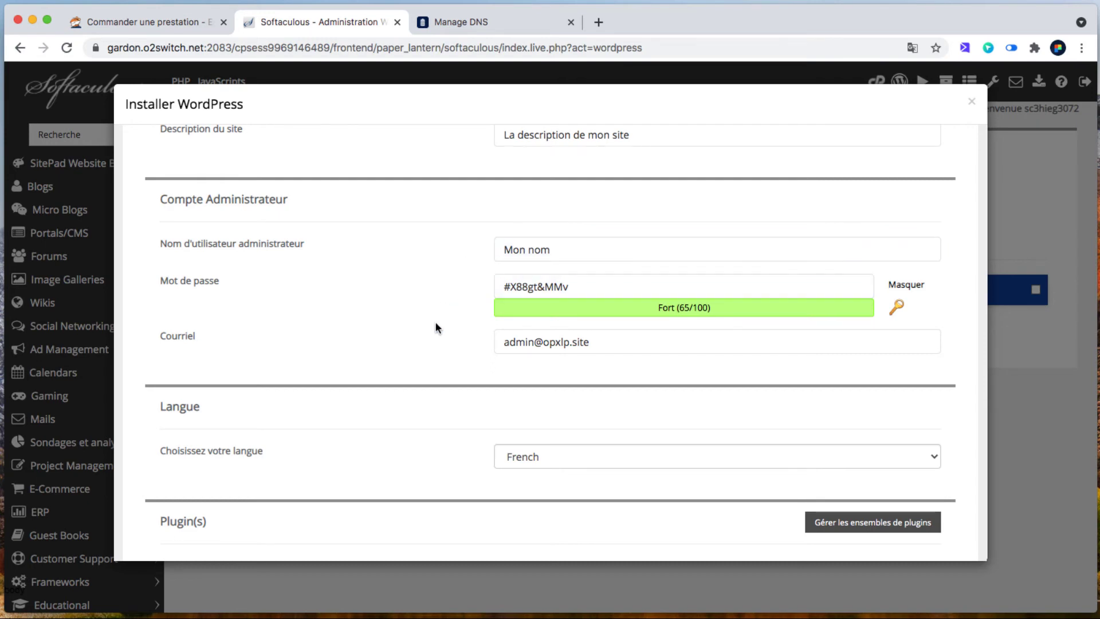
# Check the administrator e-mail address in the WordPress installation form
pyautogui.scroll(-3, 436, 327)
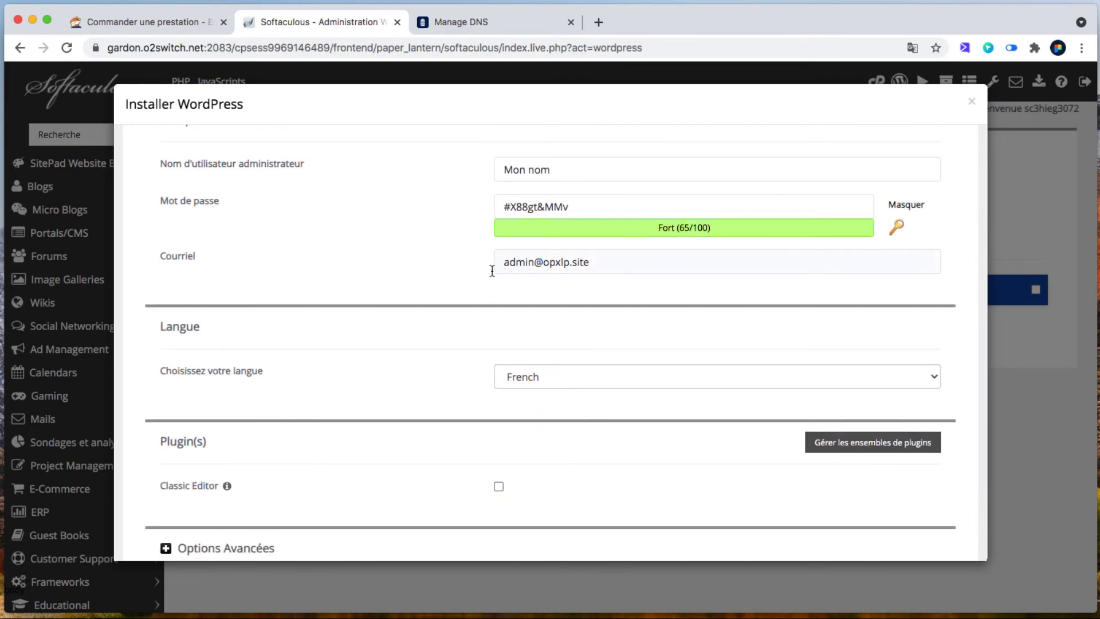
pyautogui.click(533, 268)
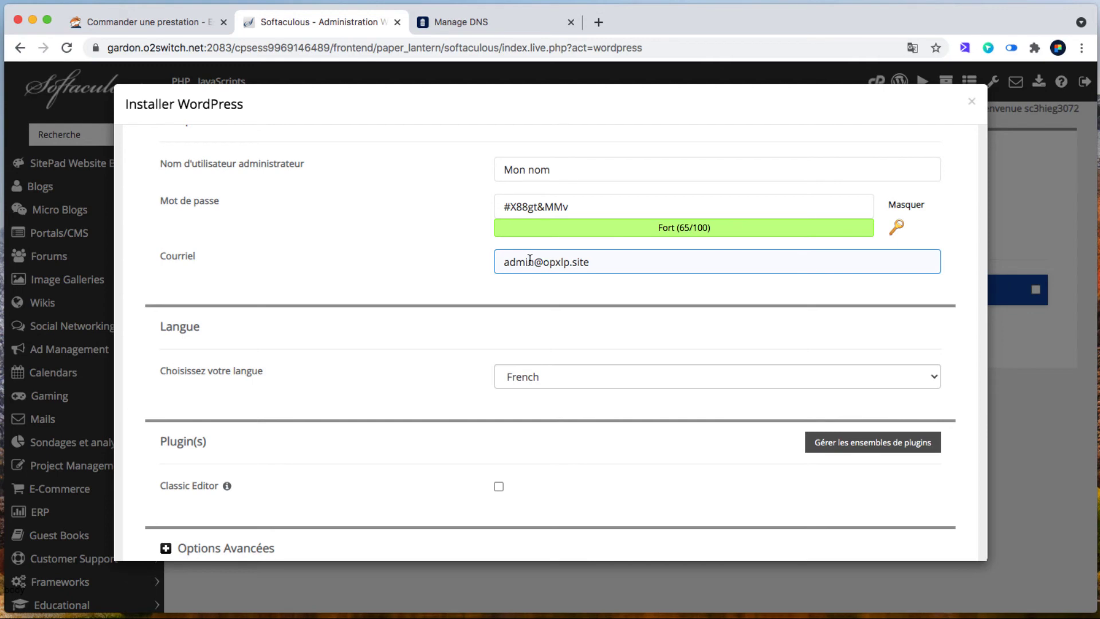
pyautogui.click(445, 267)
pyautogui.click(527, 261)
pyautogui.tripleClick(538, 262)
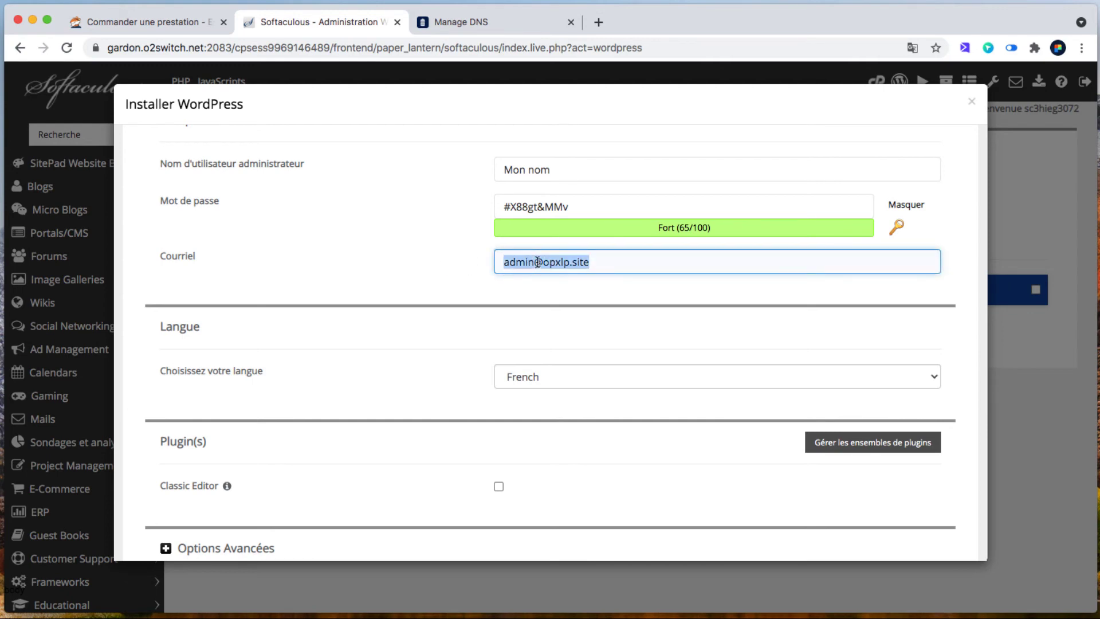
pyautogui.click(441, 265)
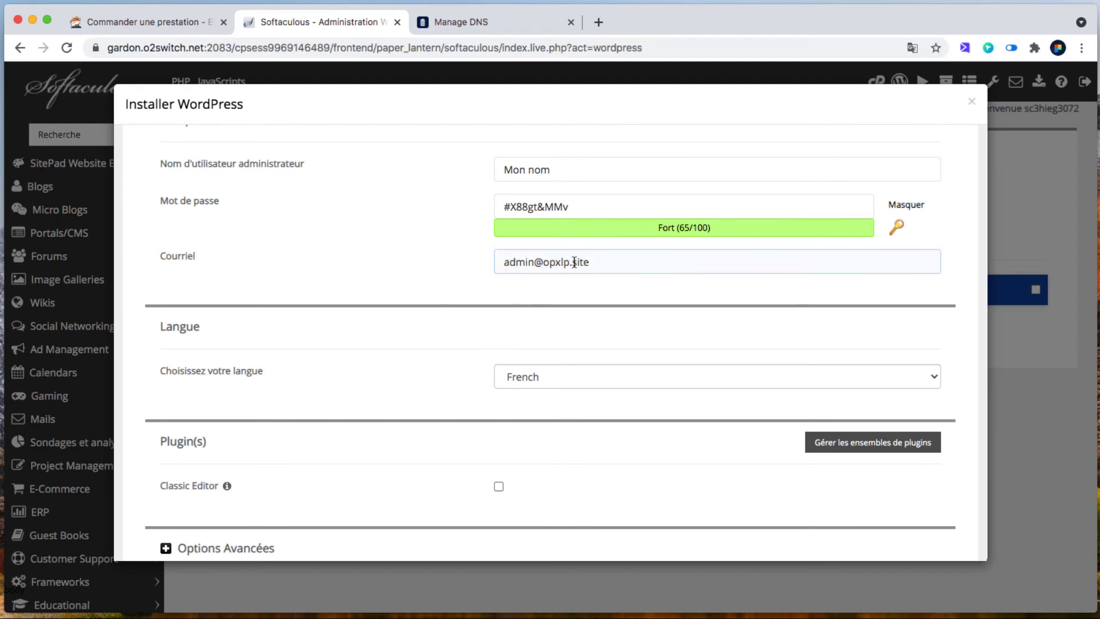
# Keep French as the site language, leave Classic Editor unselected, and start the WordPress installation
pyautogui.scroll(-2, 410, 289)
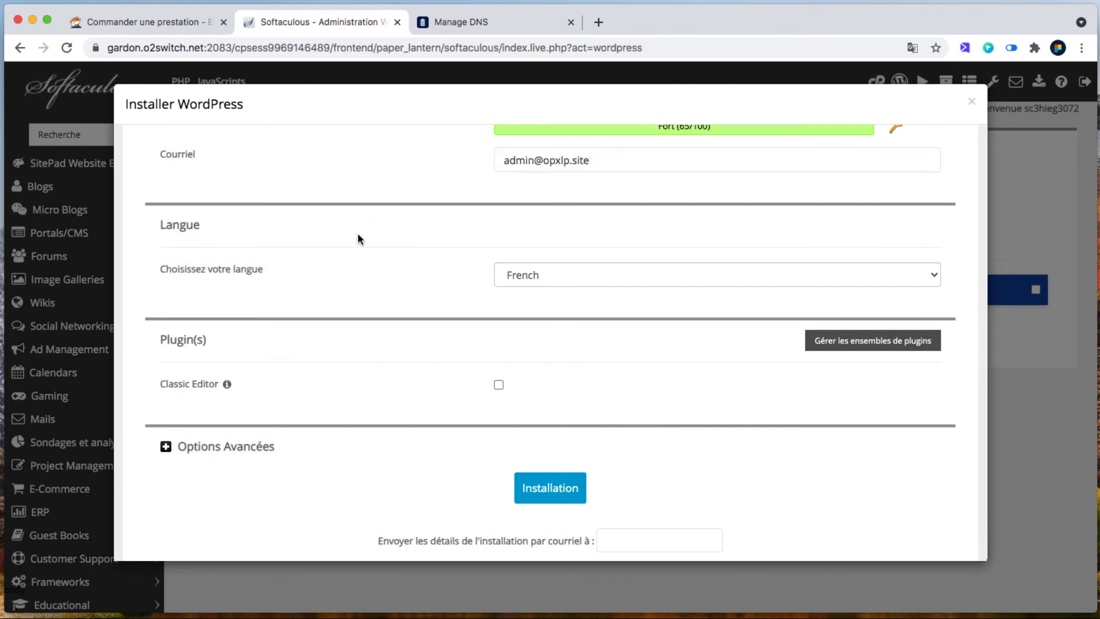
pyautogui.scroll(-1, 357, 233)
pyautogui.click(561, 228)
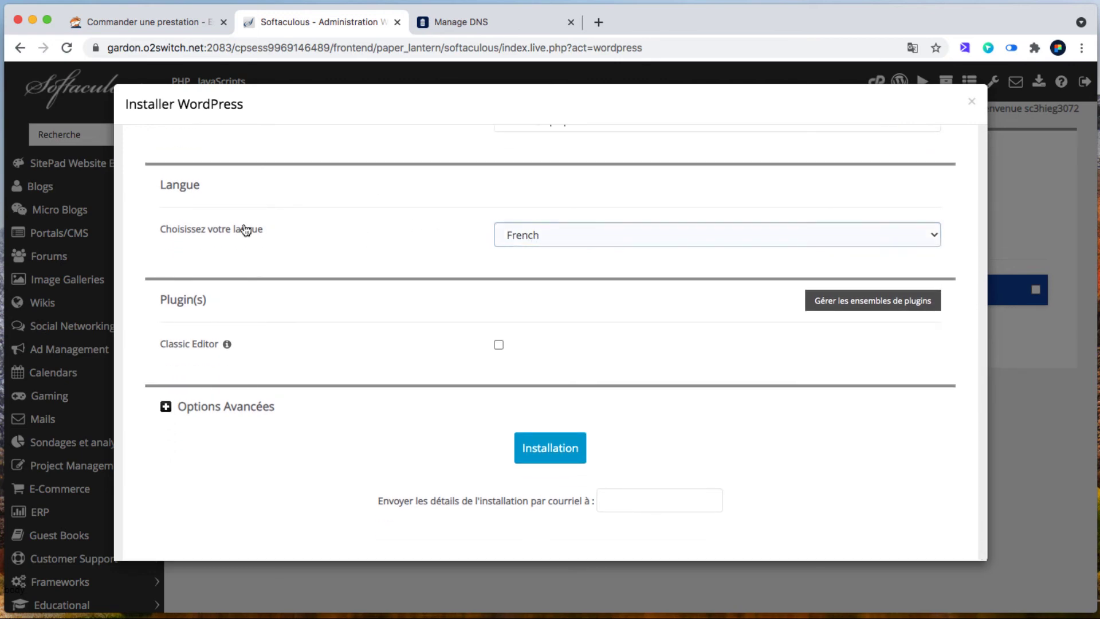
pyautogui.click(348, 227)
pyautogui.scroll(-1, 452, 233)
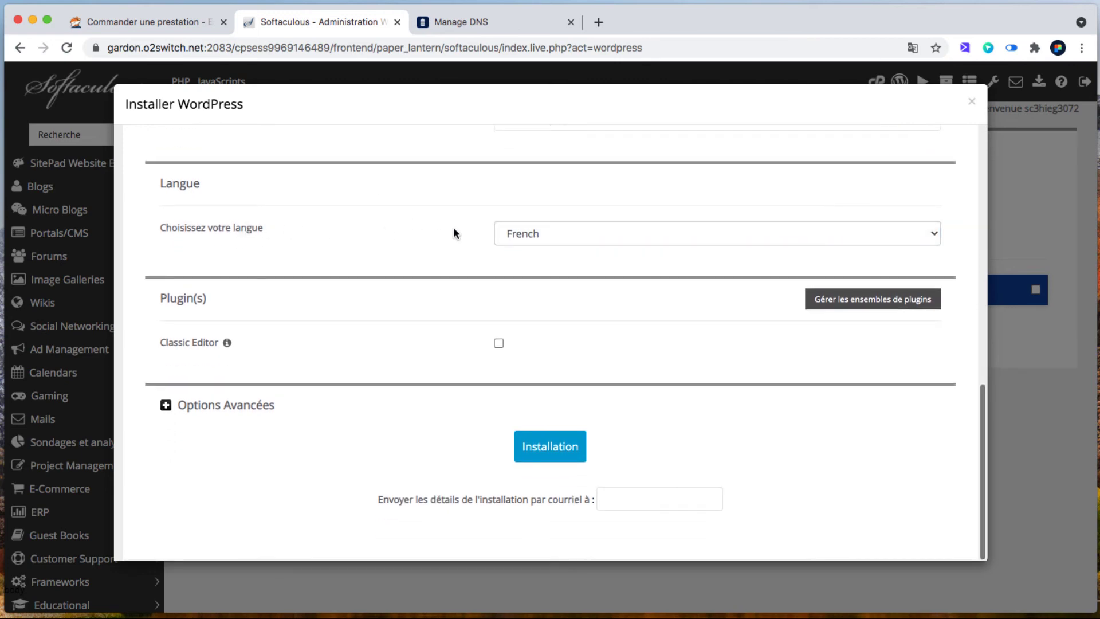
pyautogui.click(551, 450)
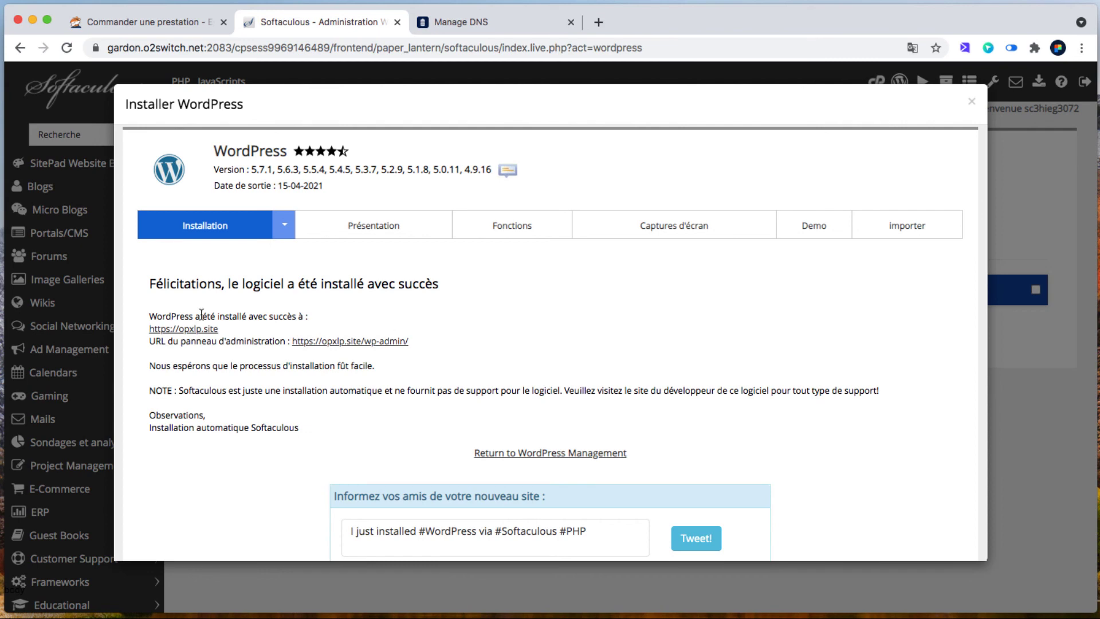
pyautogui.scroll(-2, 250, 444)
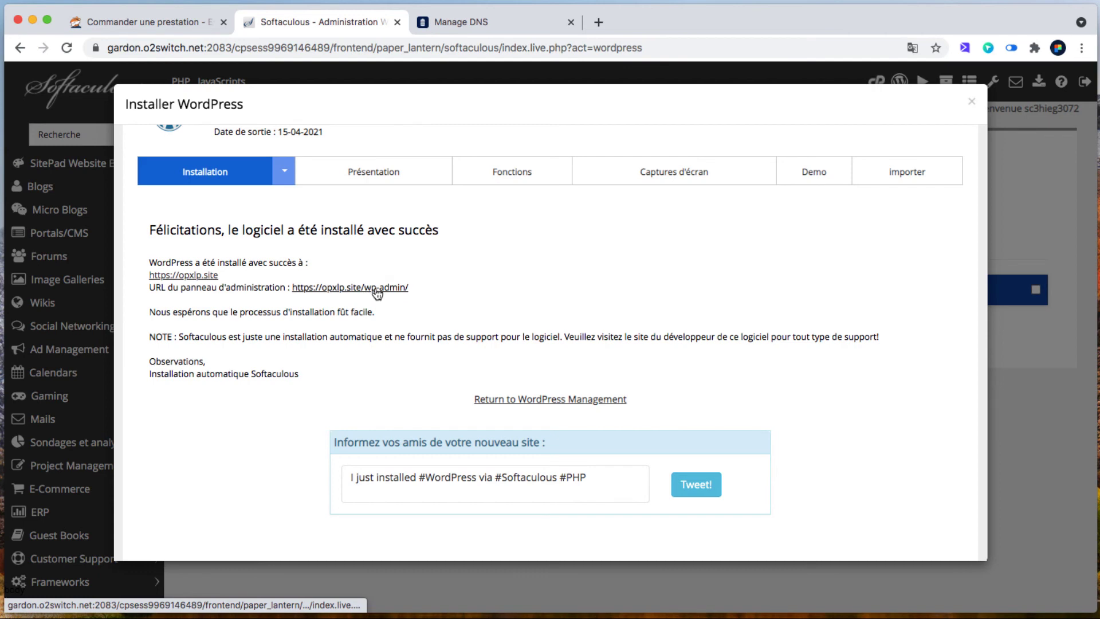
pyautogui.click(385, 290)
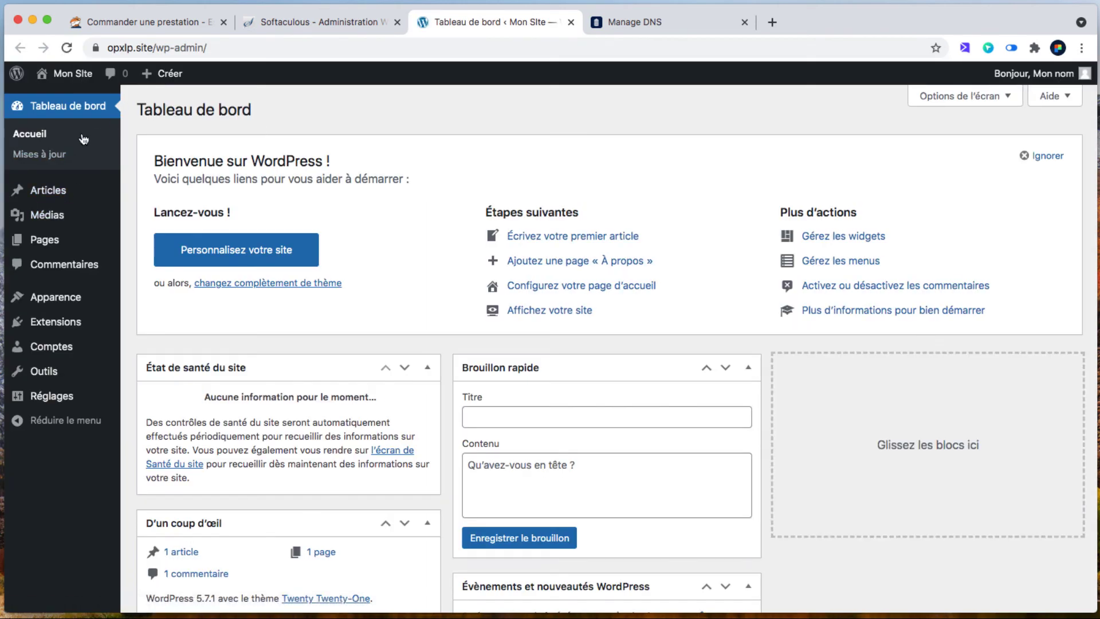
# Back in Softaculous, refresh the WordPress installations list outside the installer and return to the cPanel home page
pyautogui.click(346, 24)
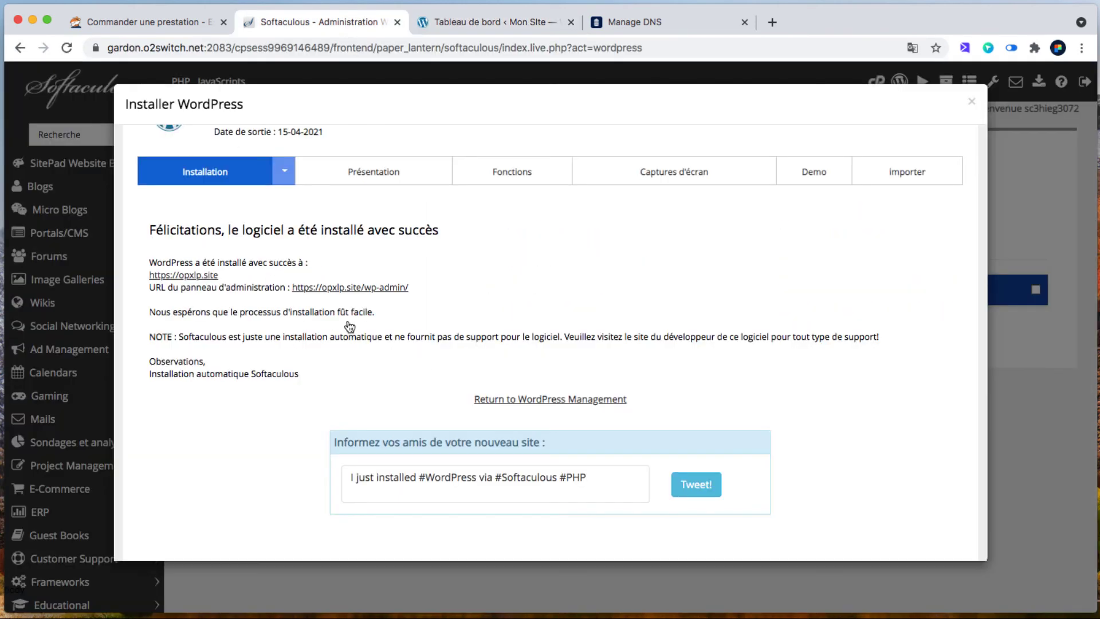
pyautogui.click(971, 101)
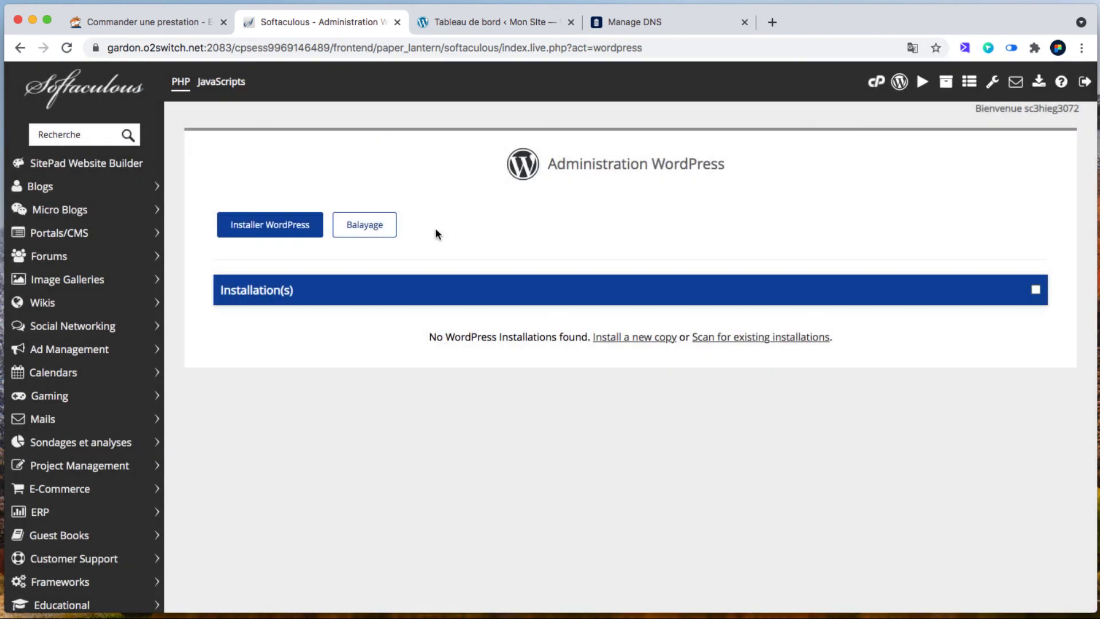
pyautogui.click(67, 47)
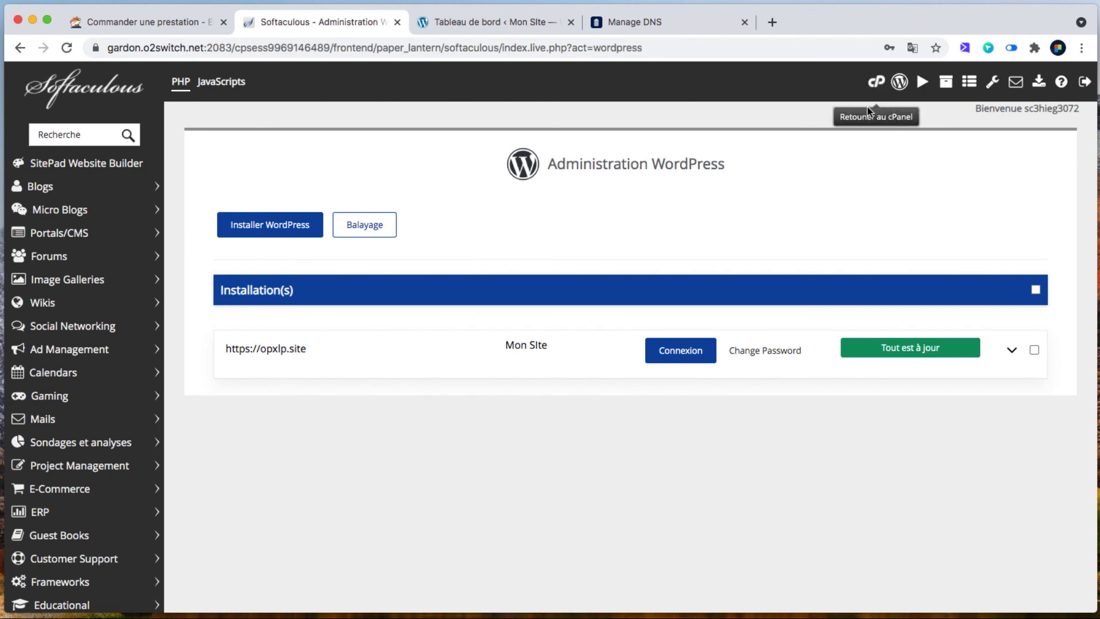
pyautogui.click(876, 84)
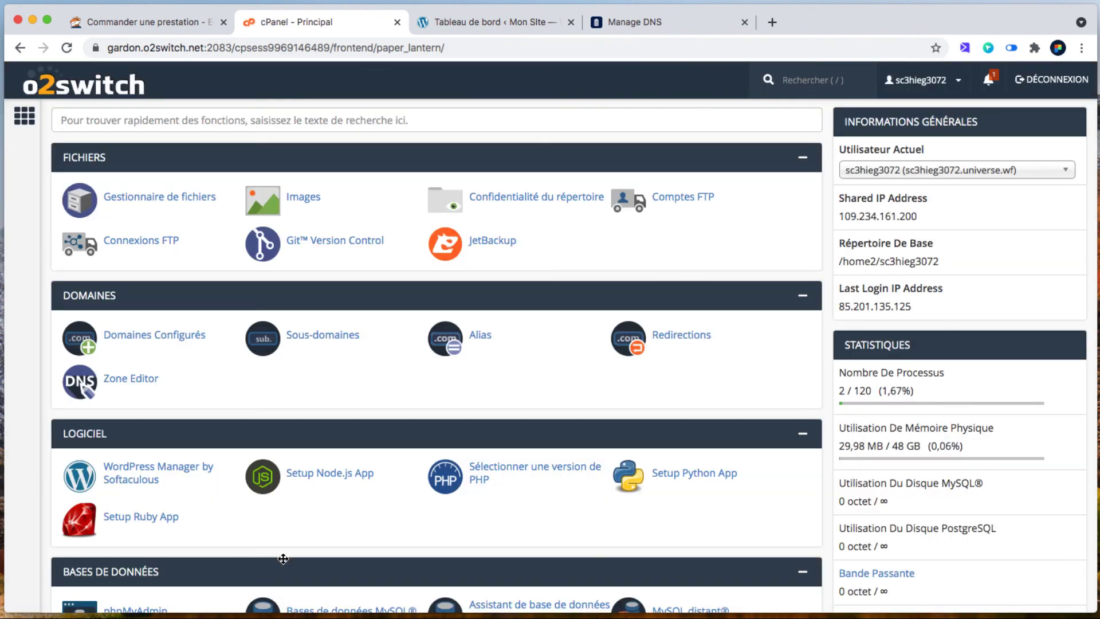